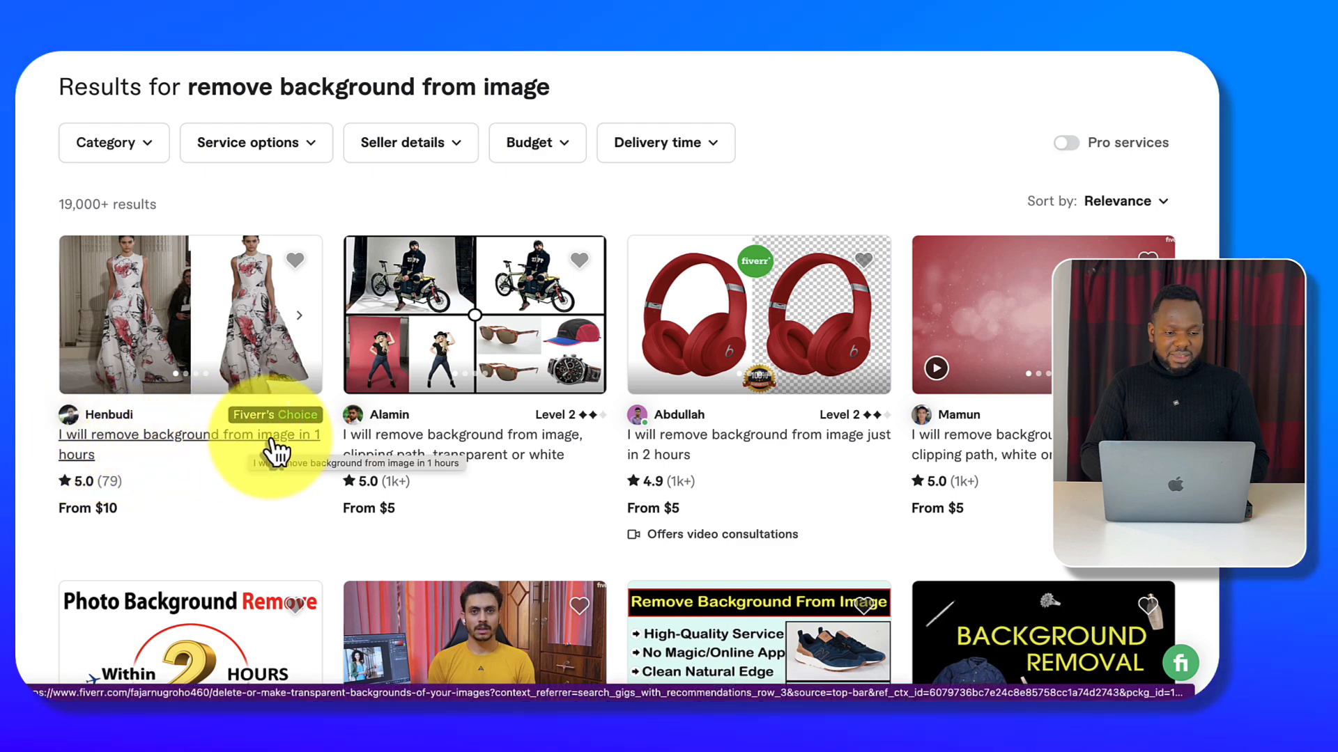
- Open the first three background-removal gigs in the search results, each in its own new browser tab
right_click(219, 433)
click(286, 368)
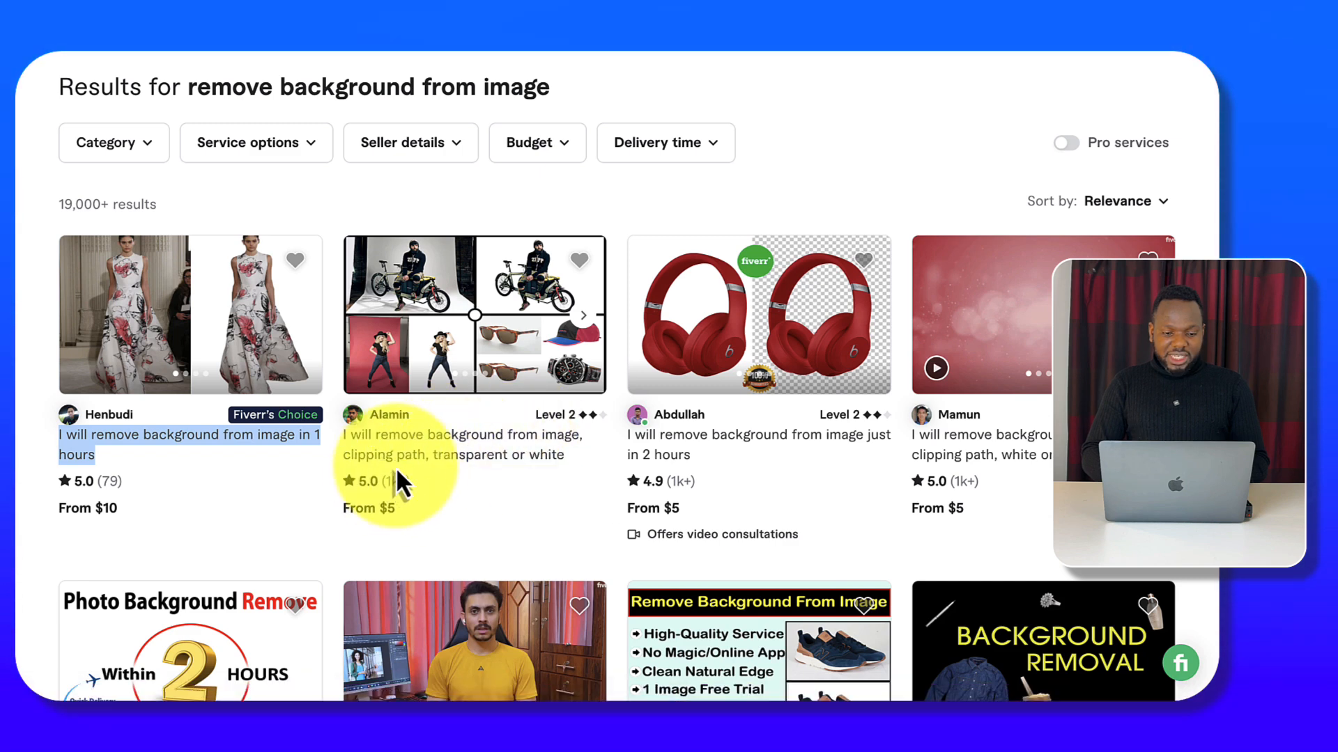
right_click(452, 461)
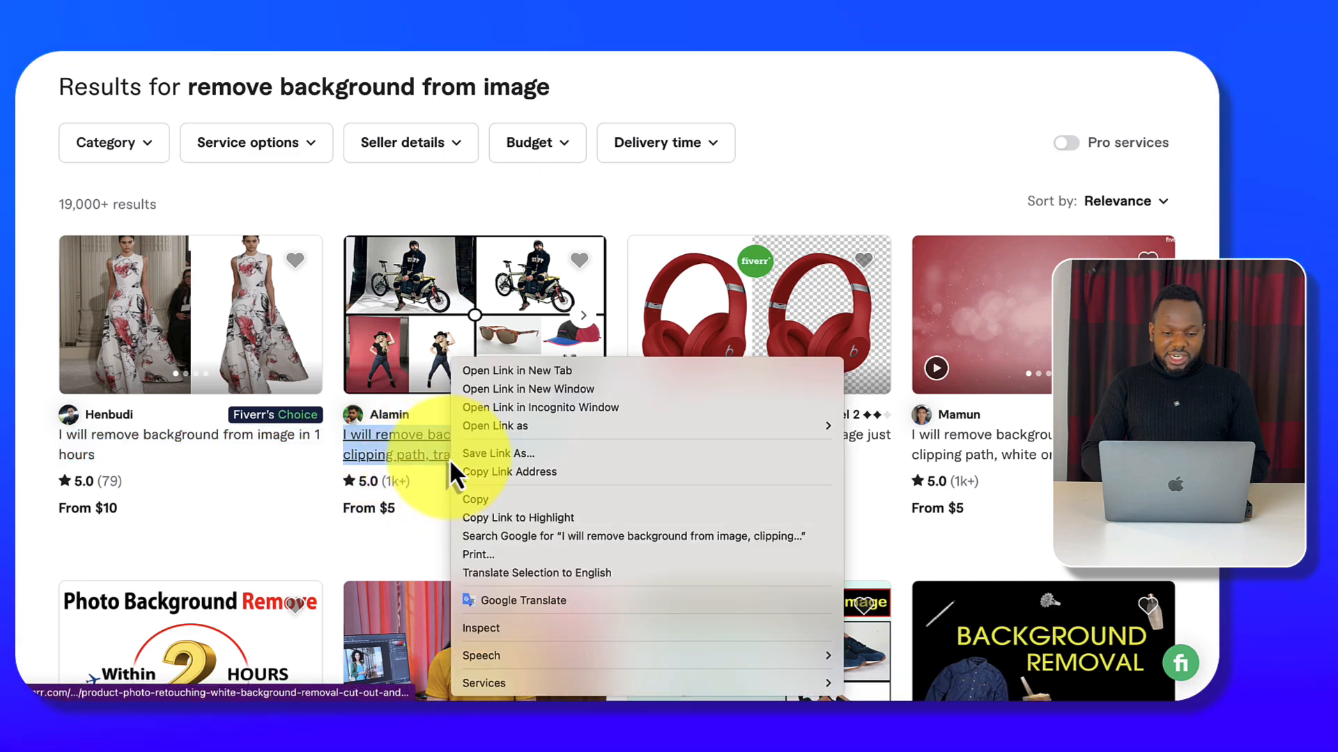
click(513, 368)
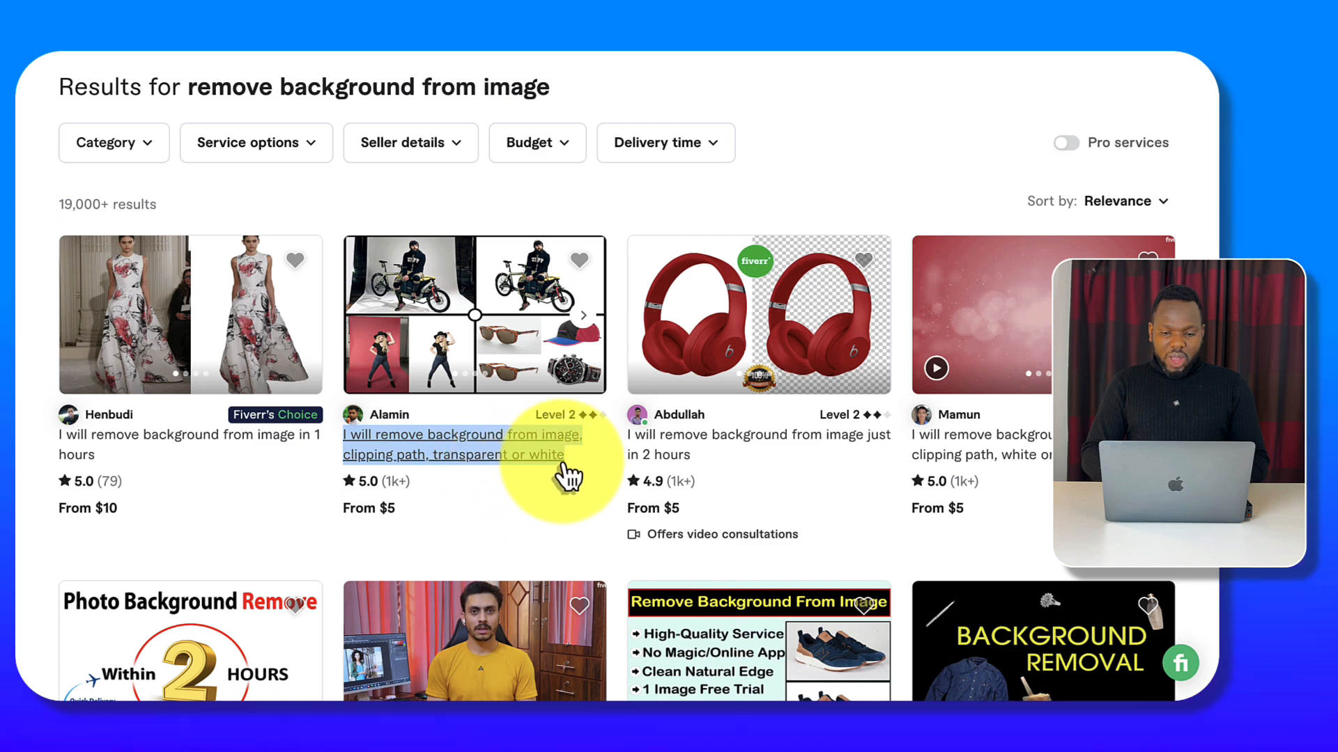
right_click(705, 438)
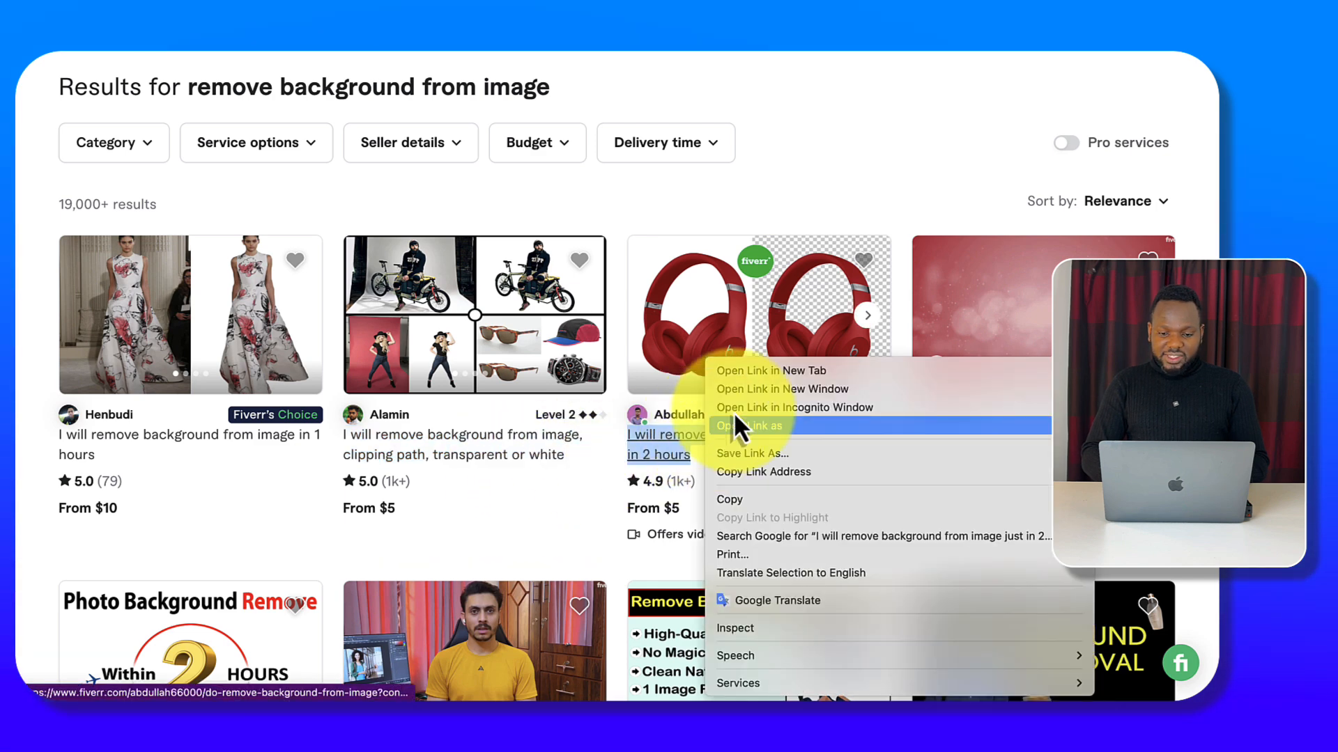
click(746, 370)
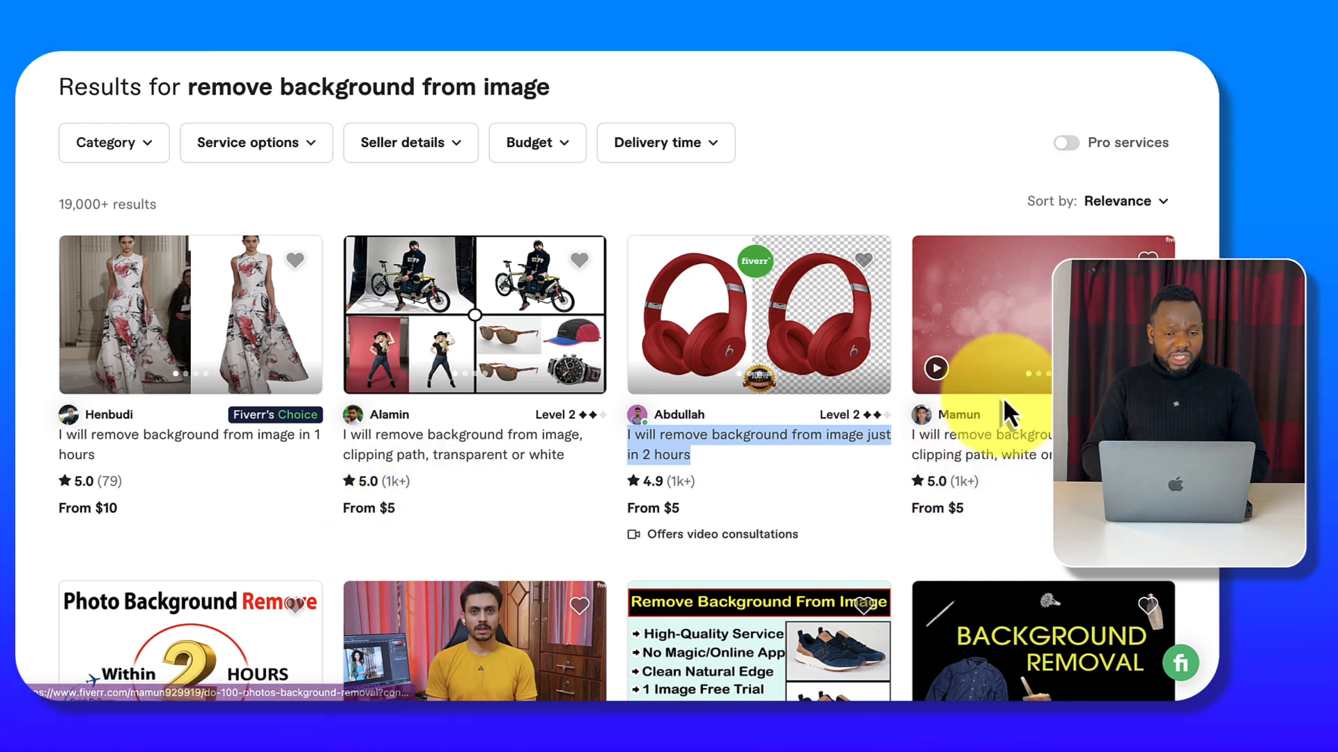
- Switch to the "remove background from image in 1 hours" gig and browse its portfolio sample images
click(349, 8)
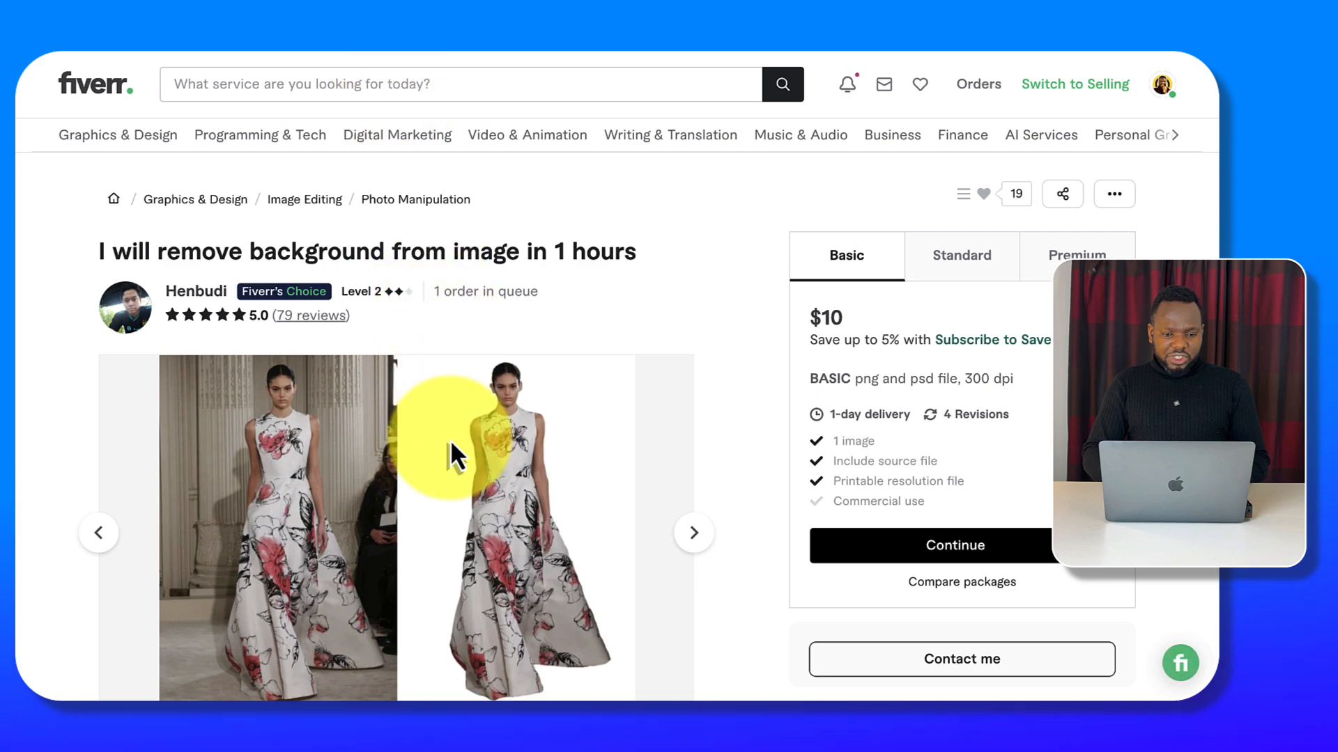
scroll(451, 453, down, 3)
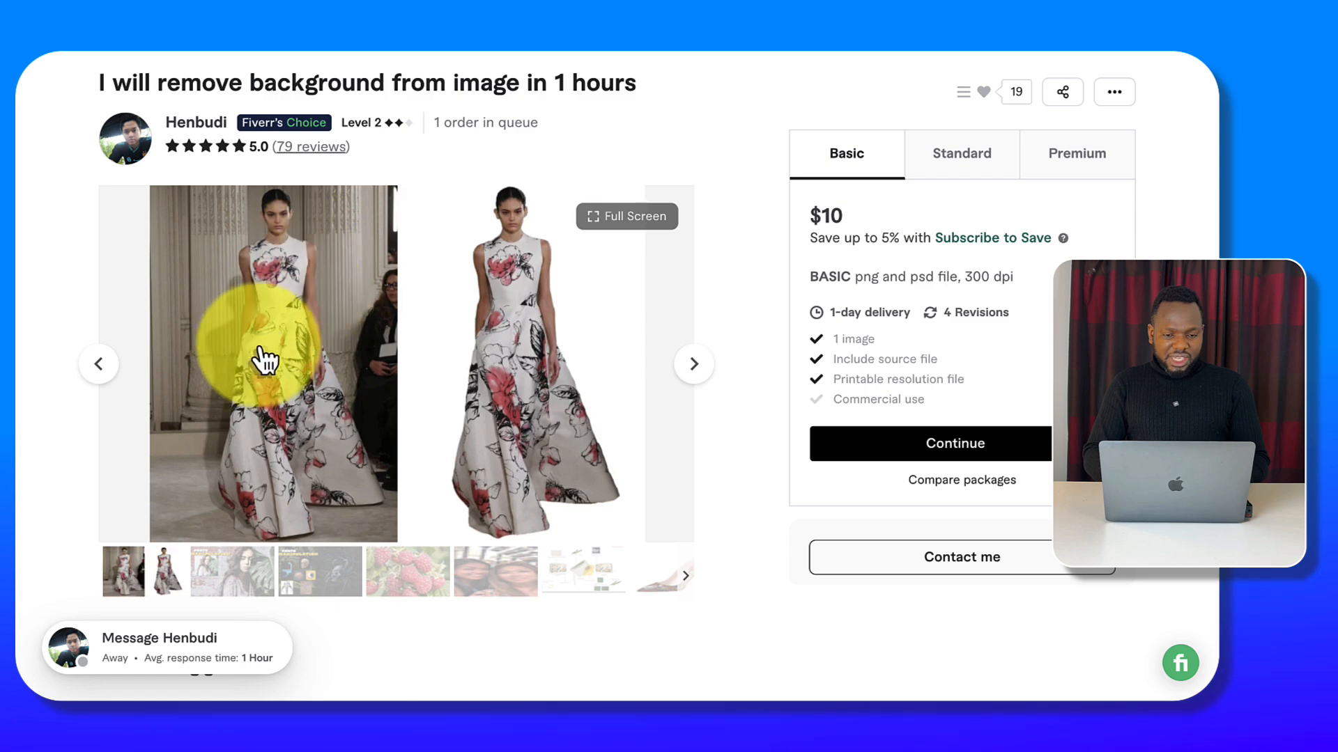
click(694, 369)
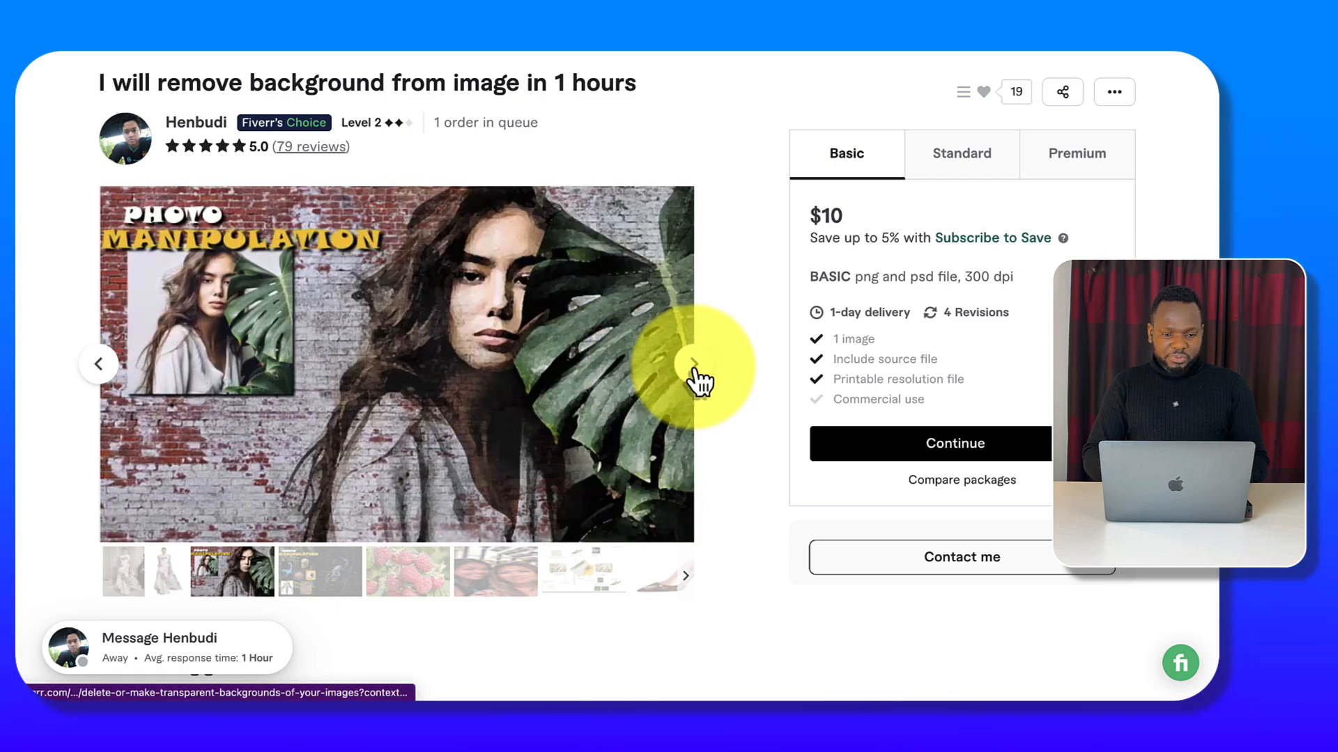
click(100, 364)
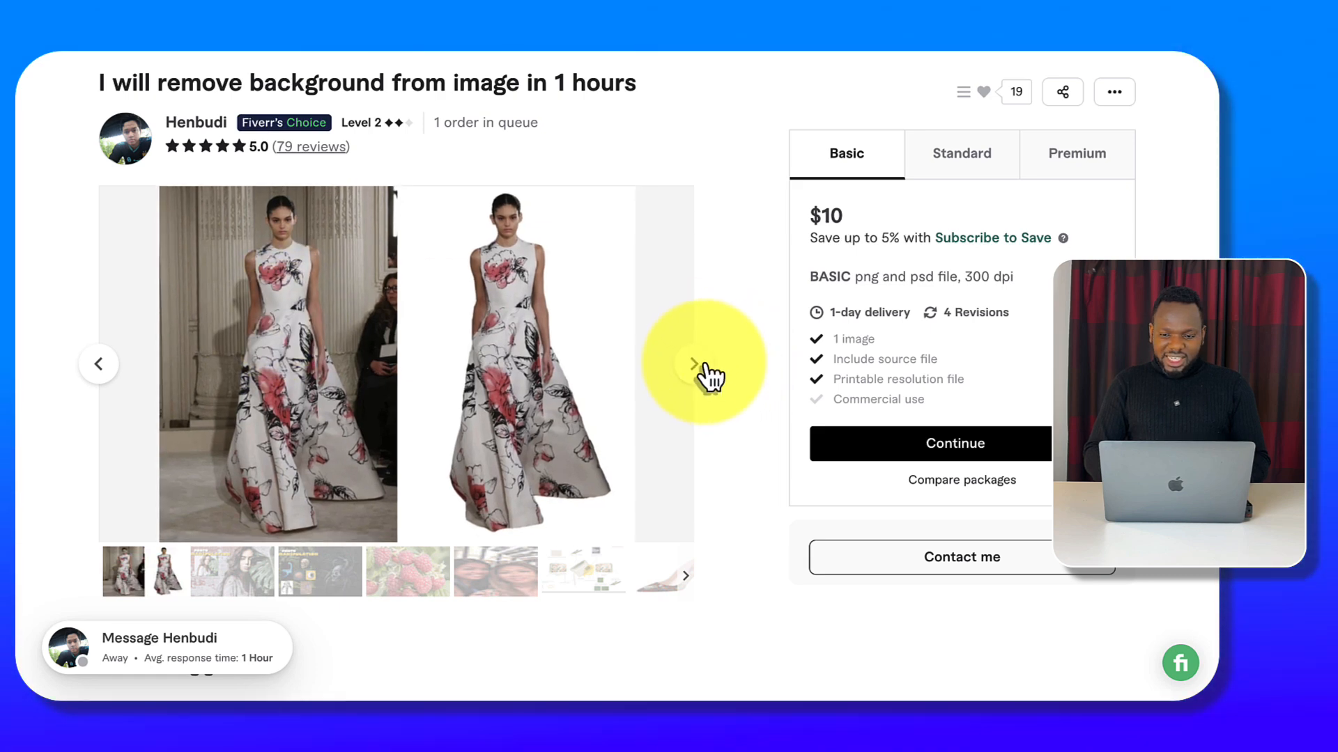
click(696, 376)
click(694, 377)
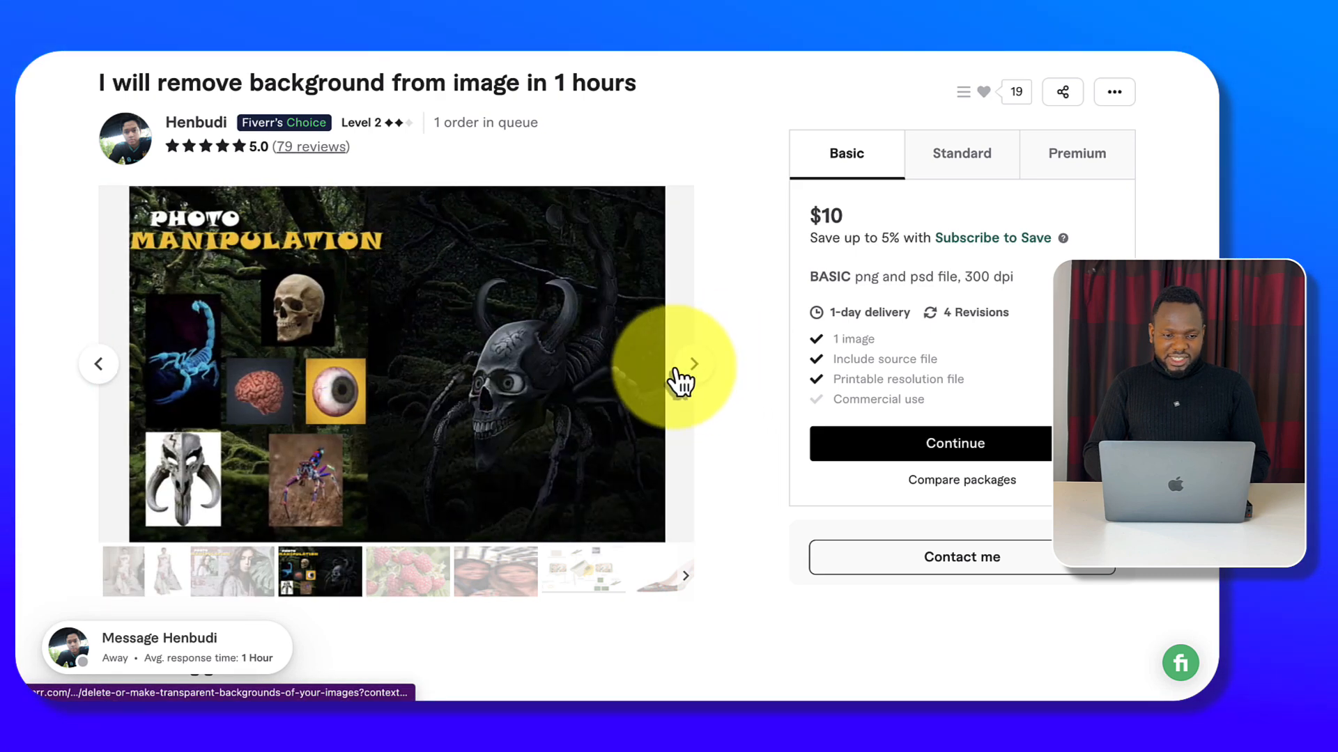
- Review the 1-hour gig's description and check its number of orders in queue beside the seller details
scroll(507, 388, down, 3)
scroll(507, 389, down, 3)
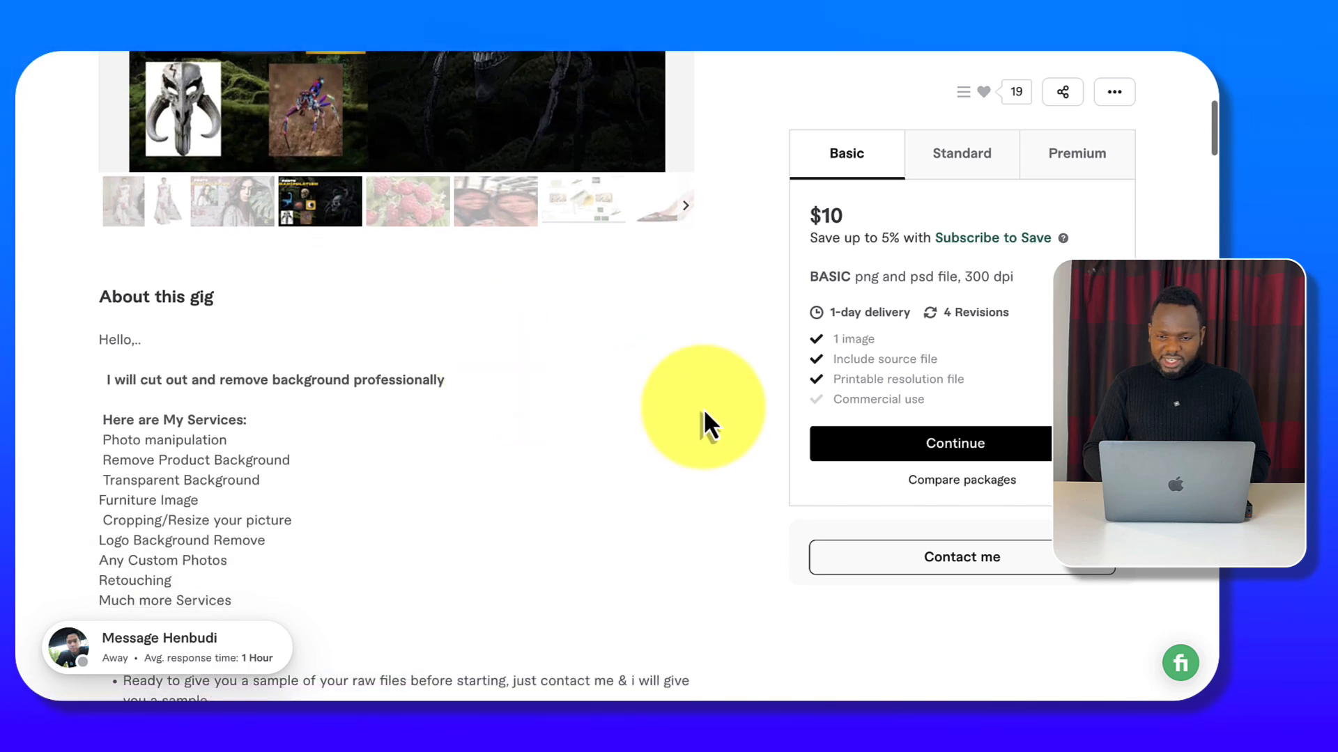
scroll(703, 410, up, 9)
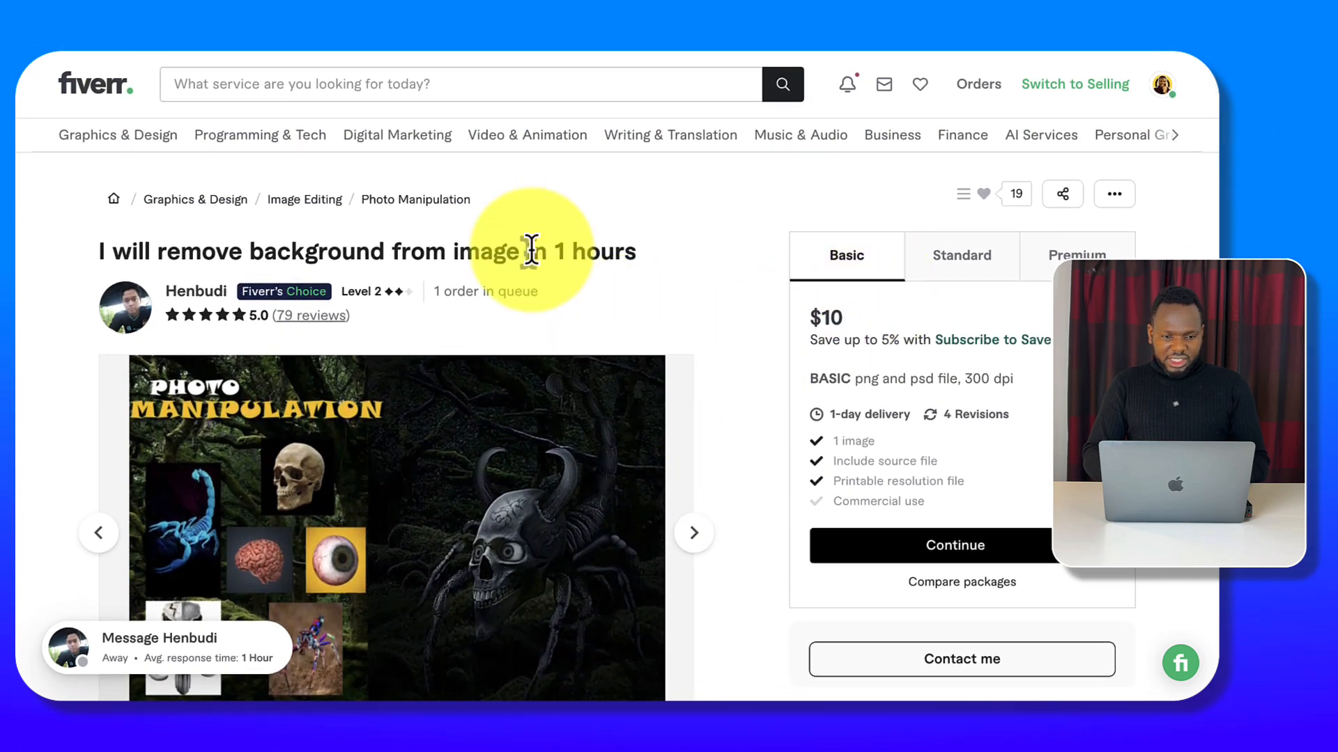
scroll(531, 250, down, 1)
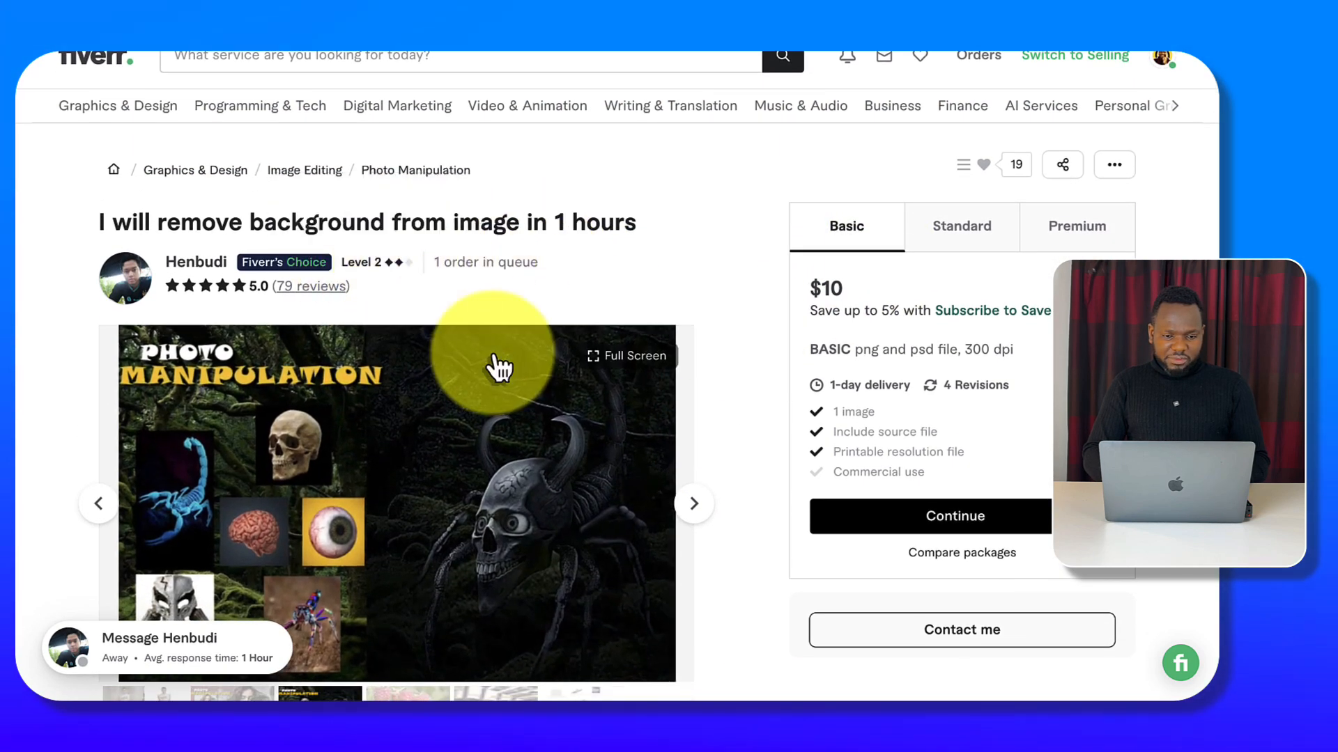
drag(432, 262, 550, 262)
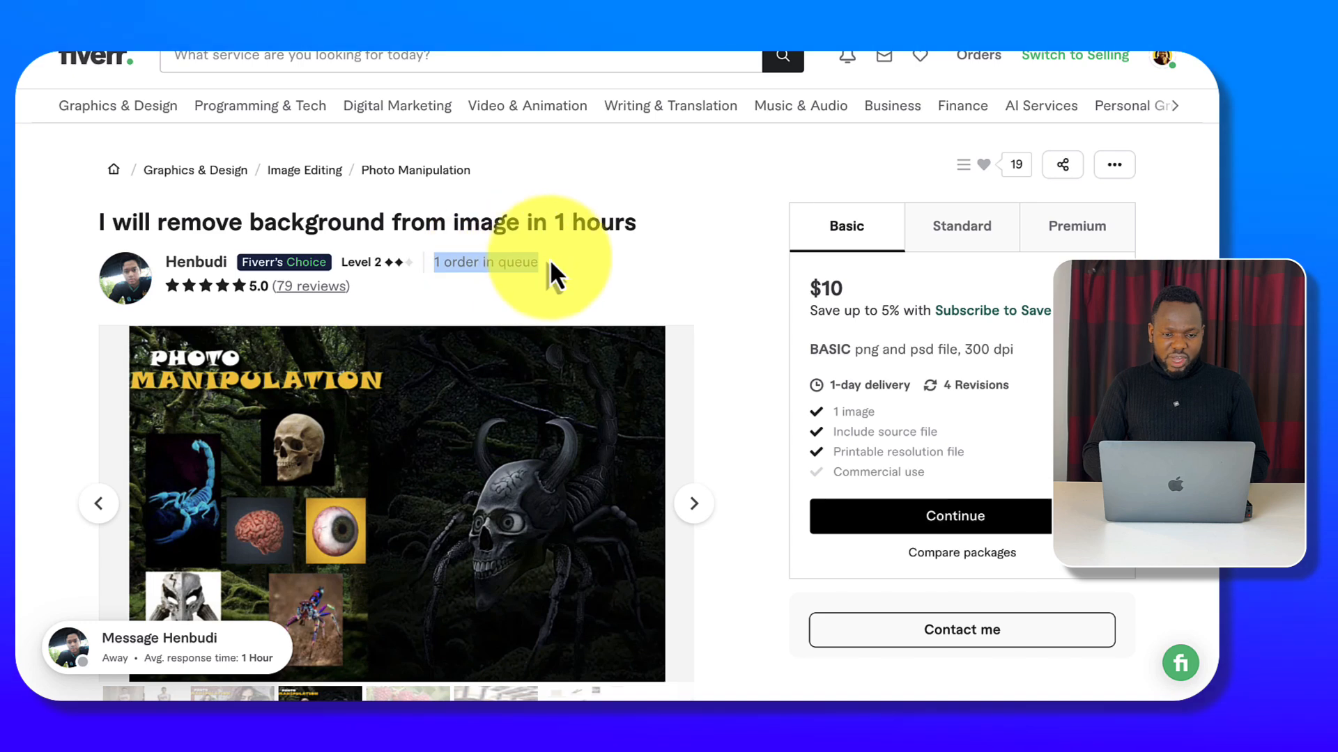
- Switch to the "clipping path, transparent or white" gig and check its orders in queue and sample image
click(557, 2)
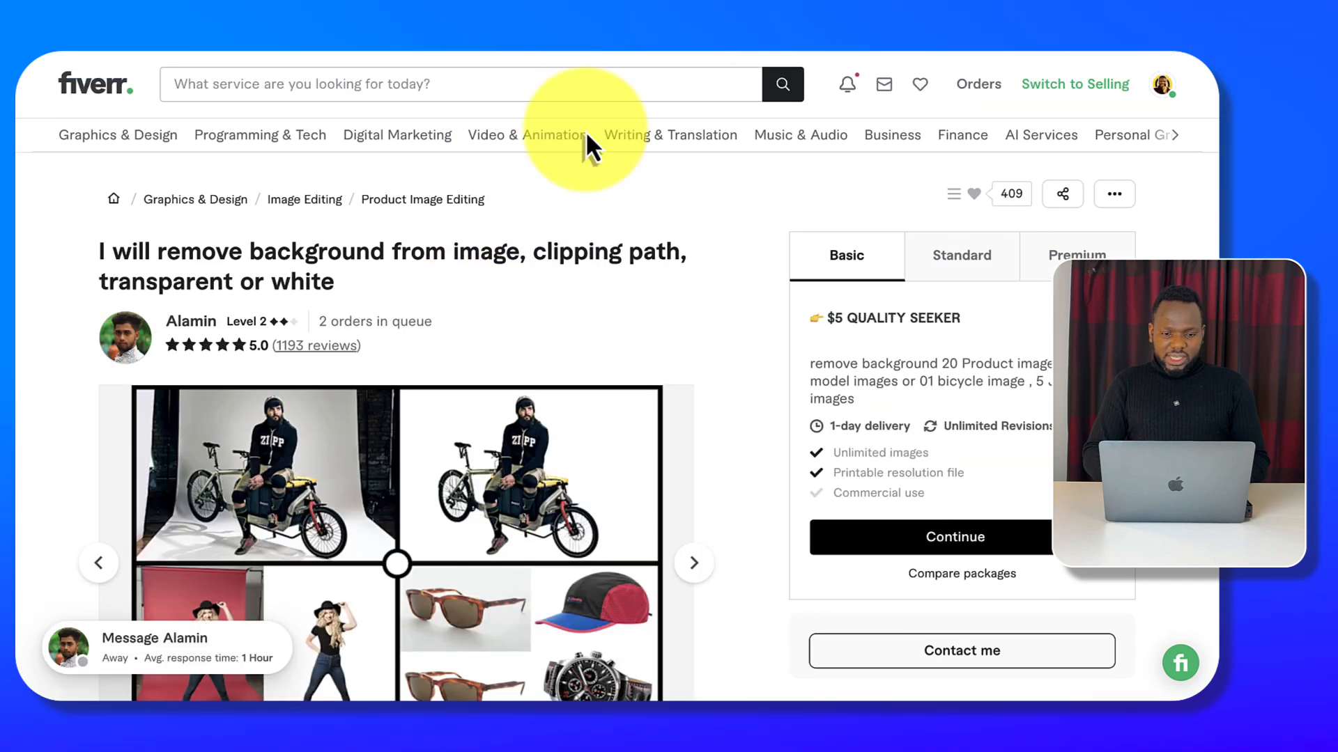
drag(320, 321, 469, 320)
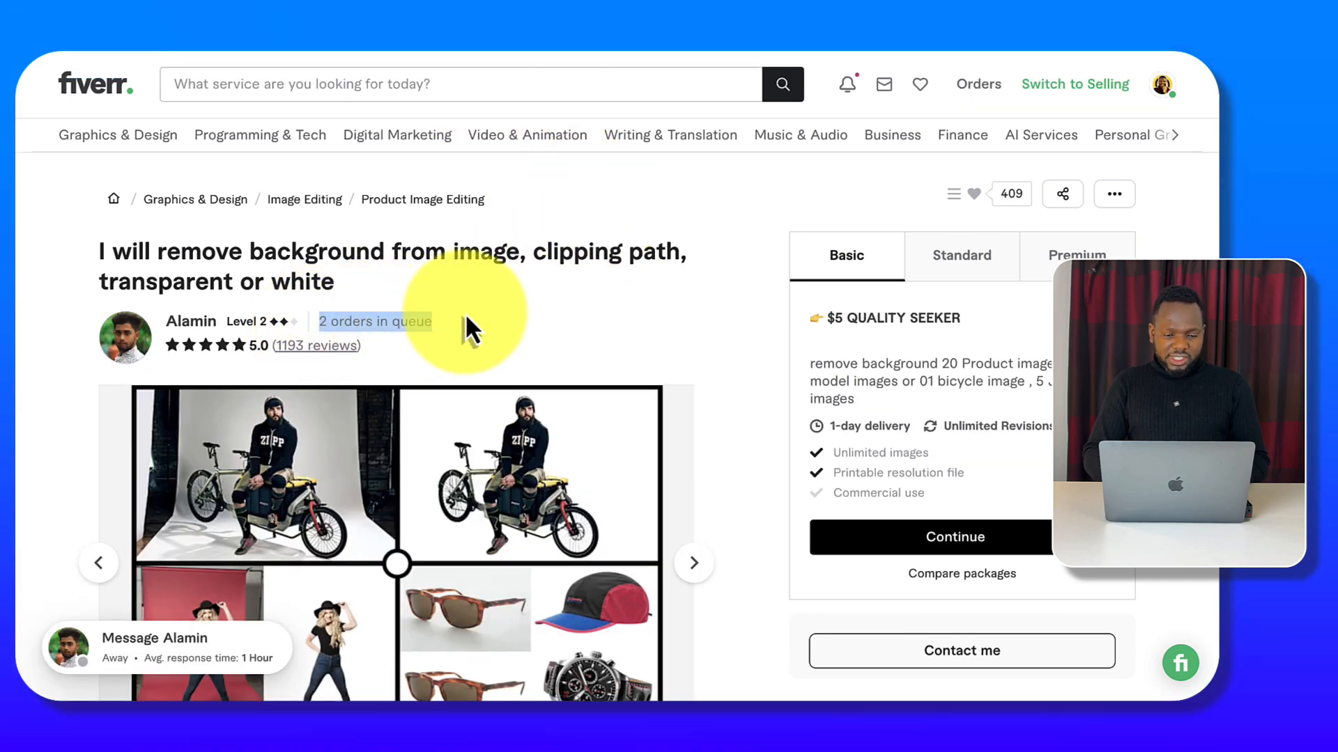
scroll(600, 386, down, 2)
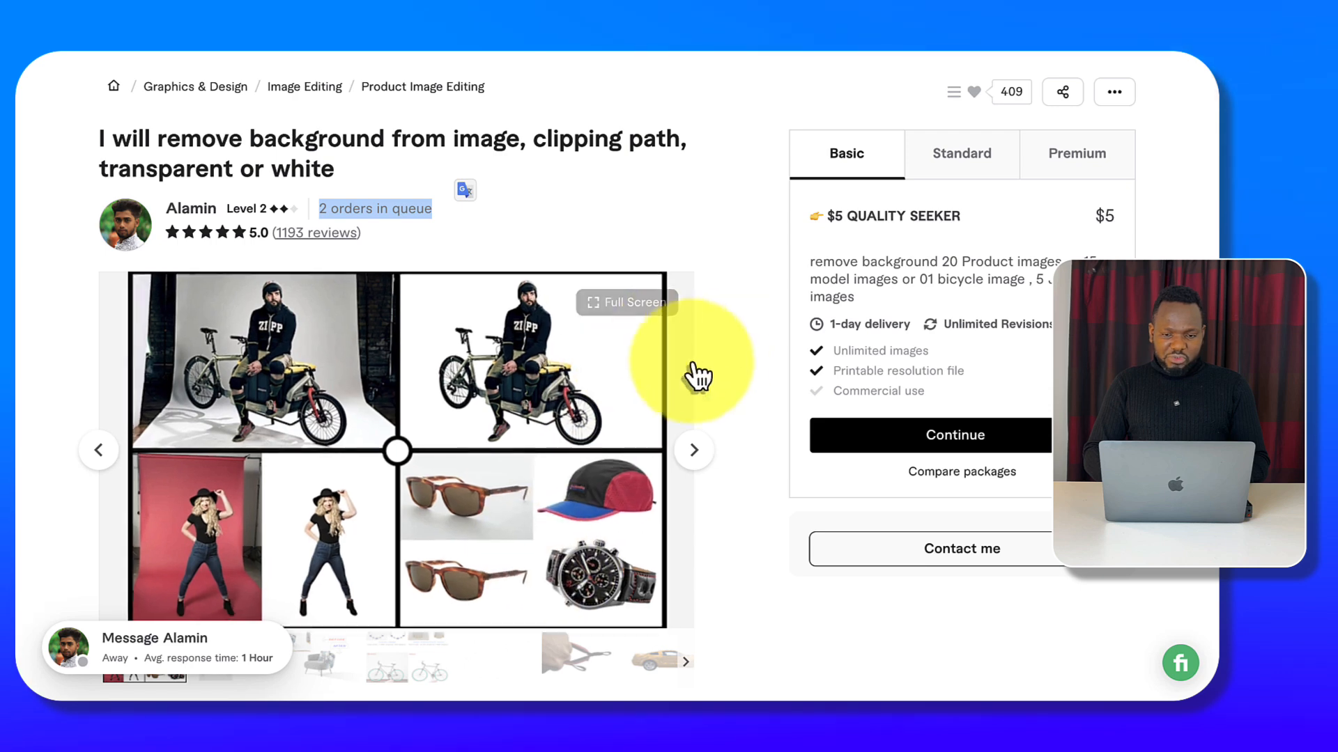
scroll(690, 369, up, 2)
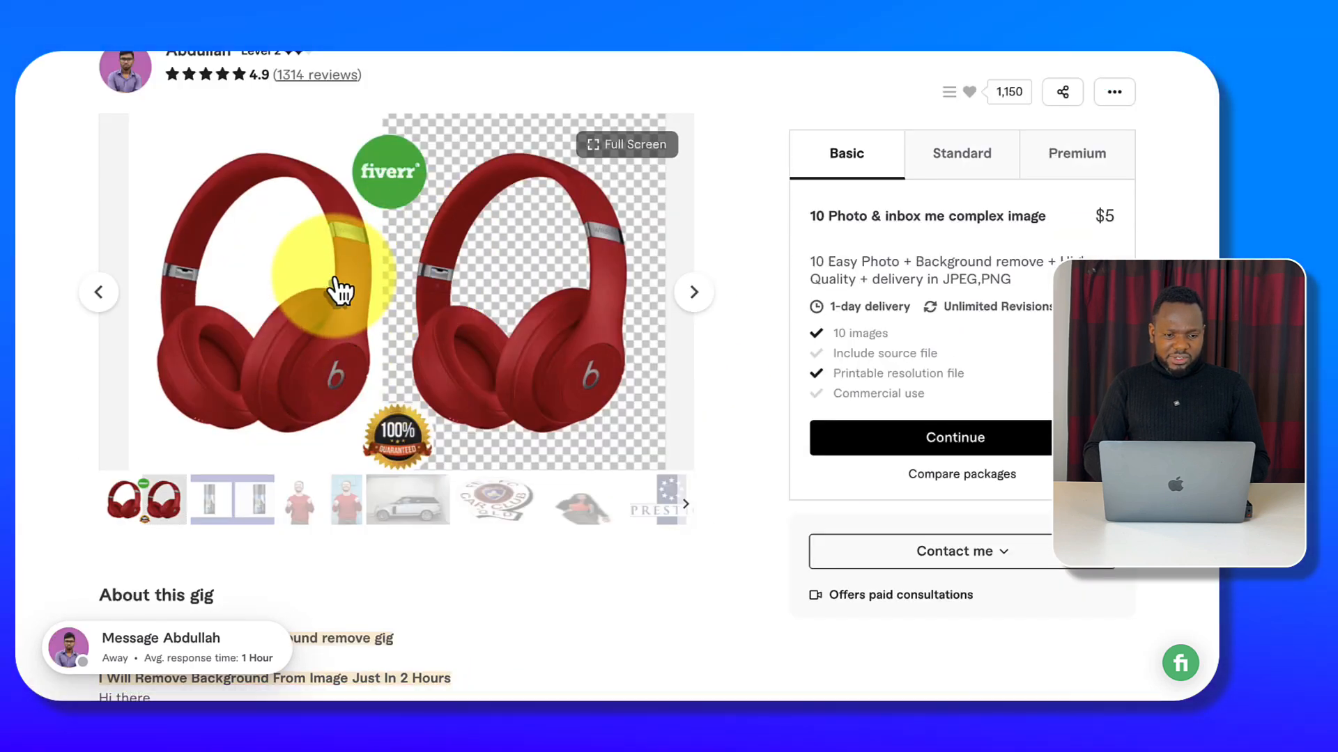
- Examine the "remove background from image just in 2 hours" gig's review count, sample image and Basic package
scroll(519, 279, up, 2)
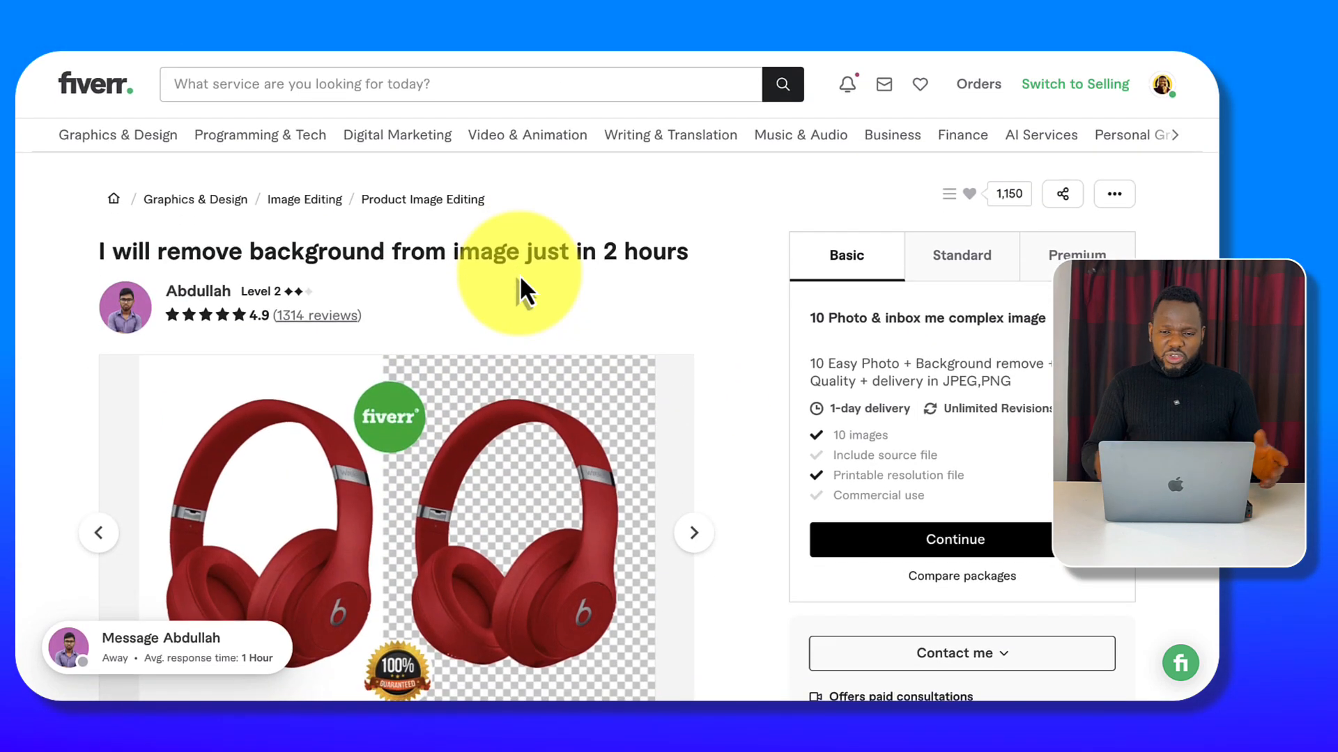
scroll(605, 279, down, 1)
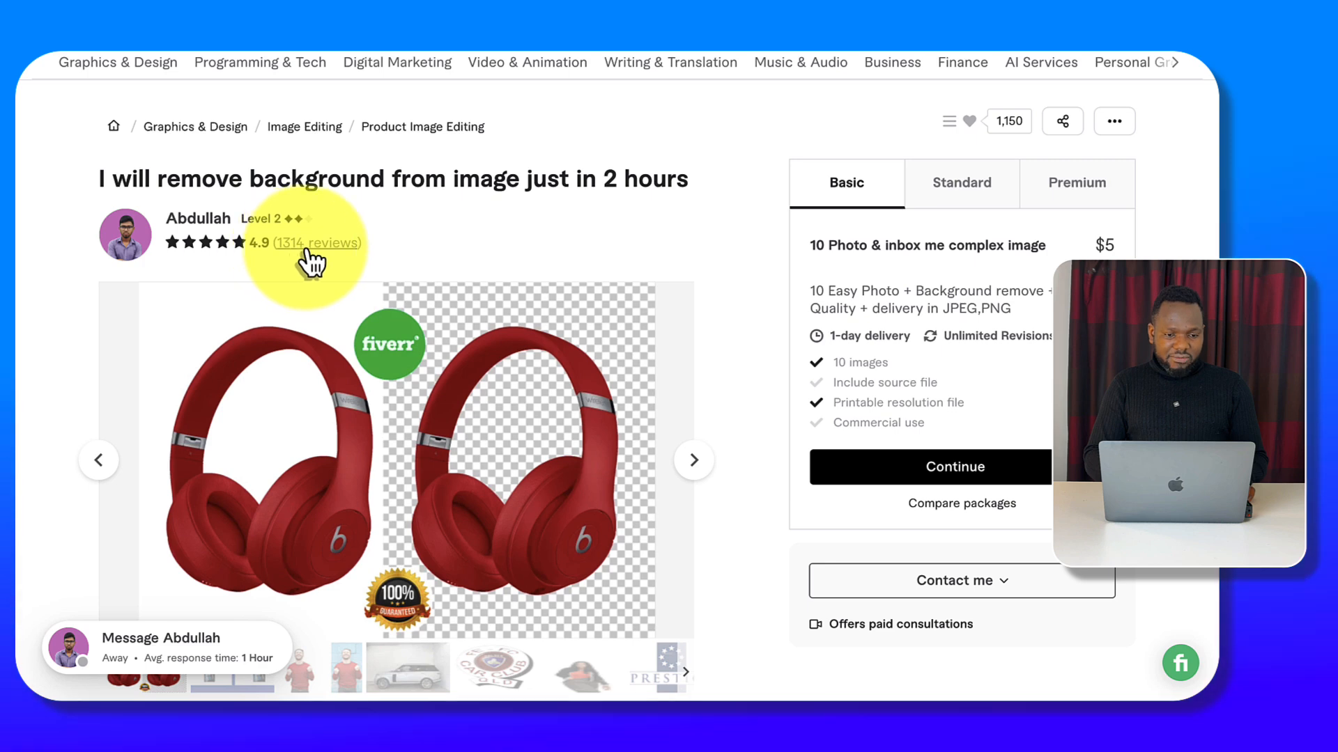
scroll(487, 290, down, 1)
scroll(627, 279, up, 2)
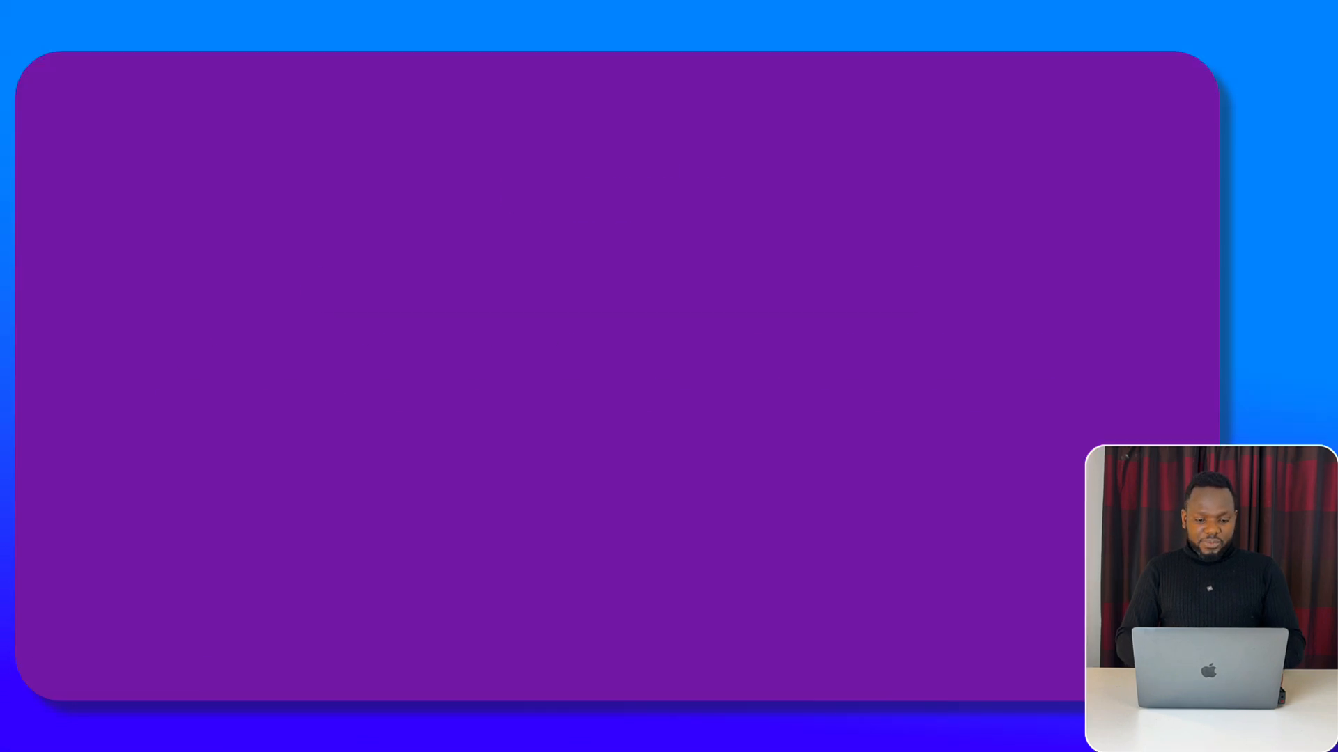
- Search the web for "1300 multiply by 5" to estimate the gig's earnings
key(super+l)
text(1300)
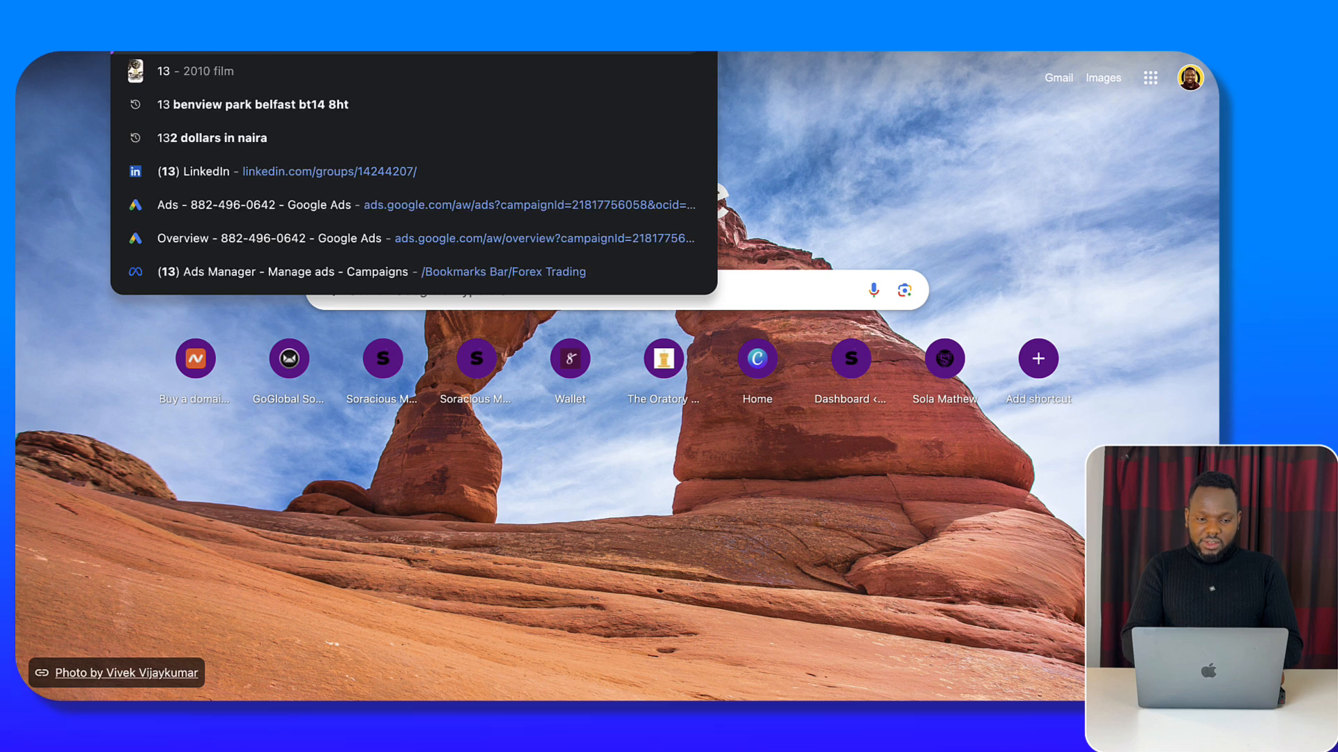
text( mu)
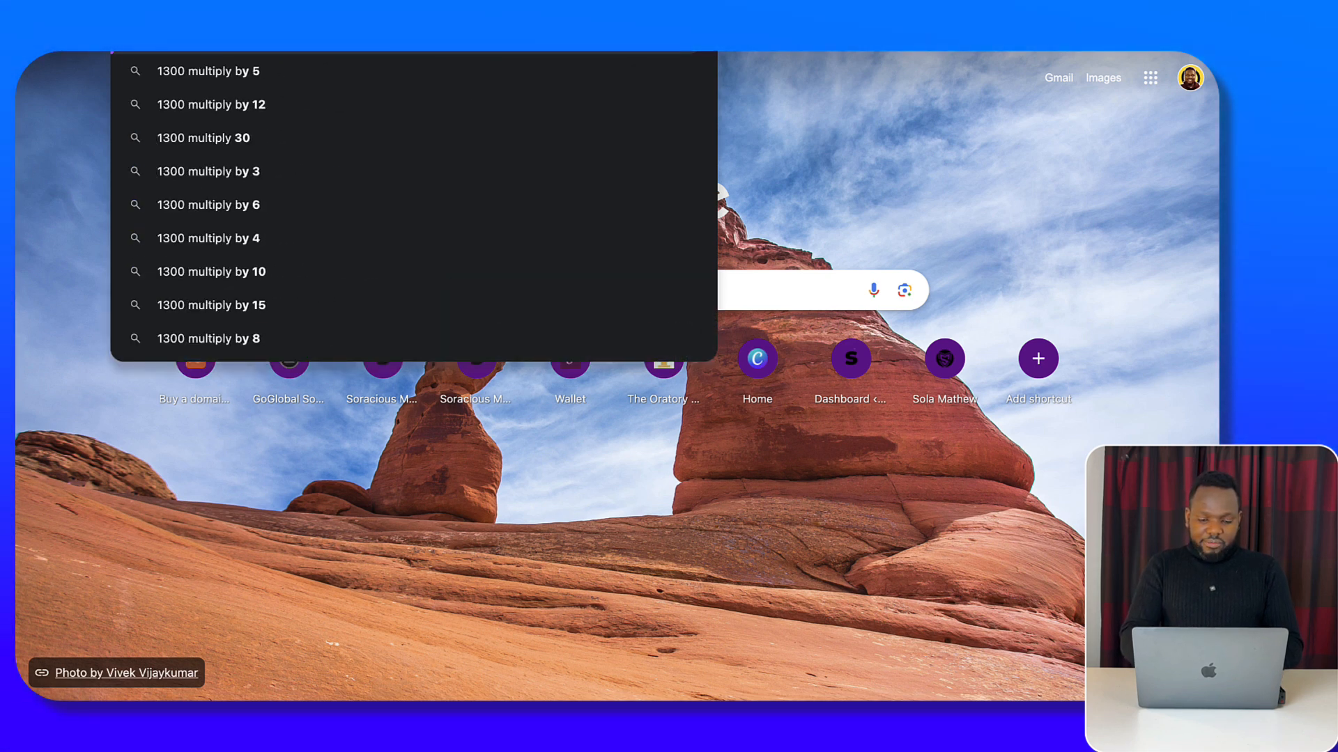
text(ltiply by 5)
key(Return)
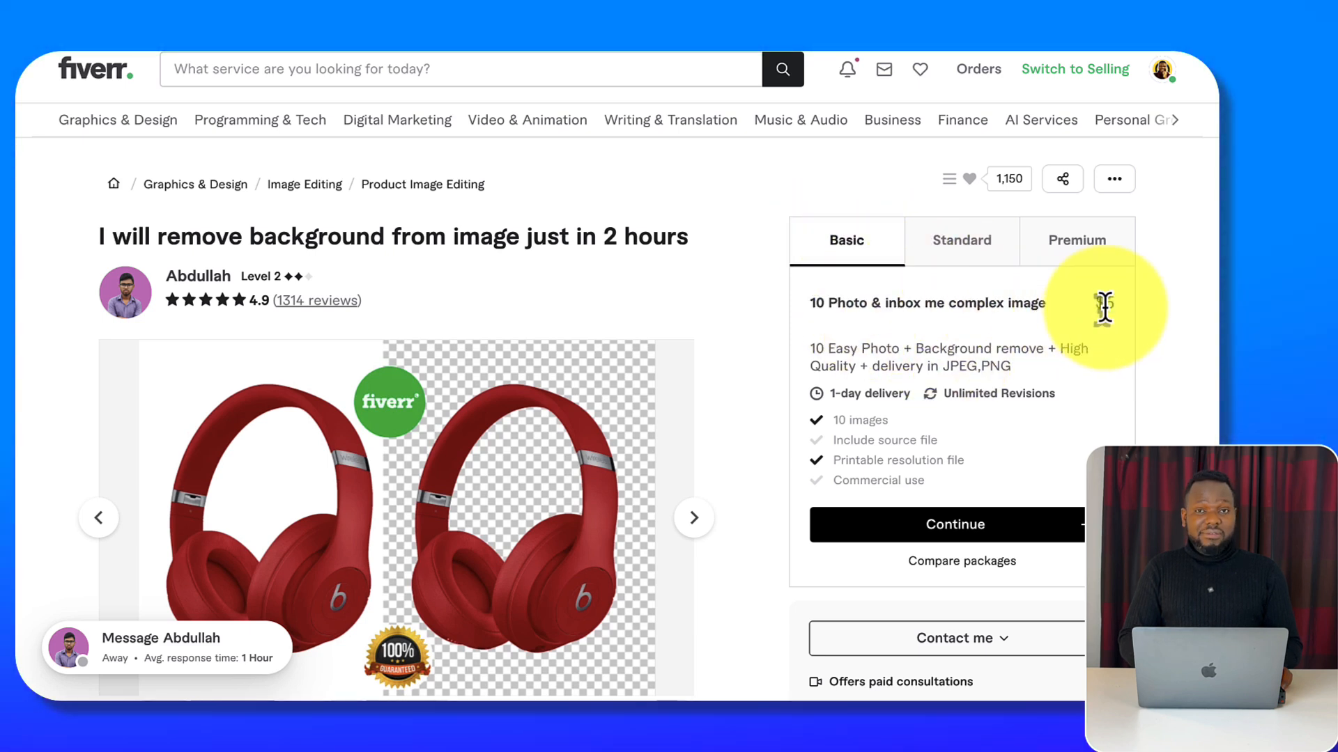
- Compare the Standard and Premium packages of the 2-hour background-removal gig, checking their prices
click(960, 246)
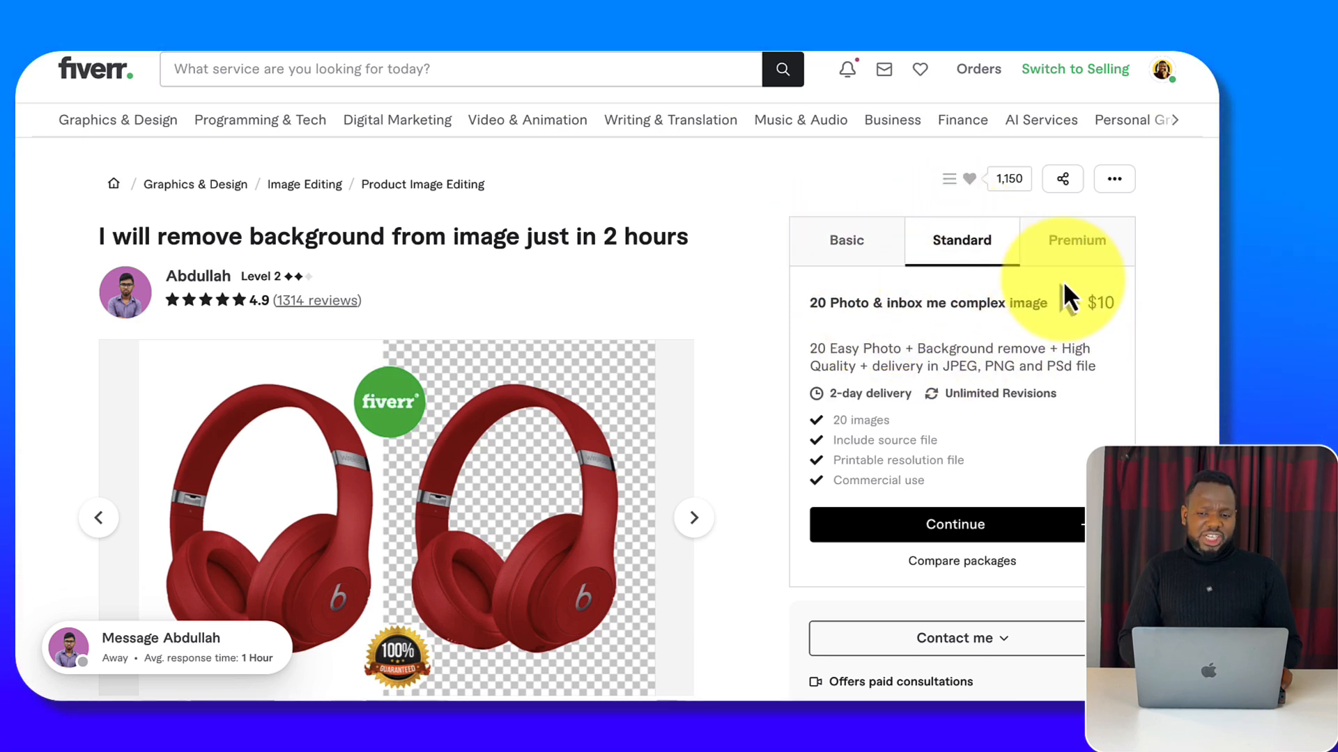
drag(1082, 304, 1144, 304)
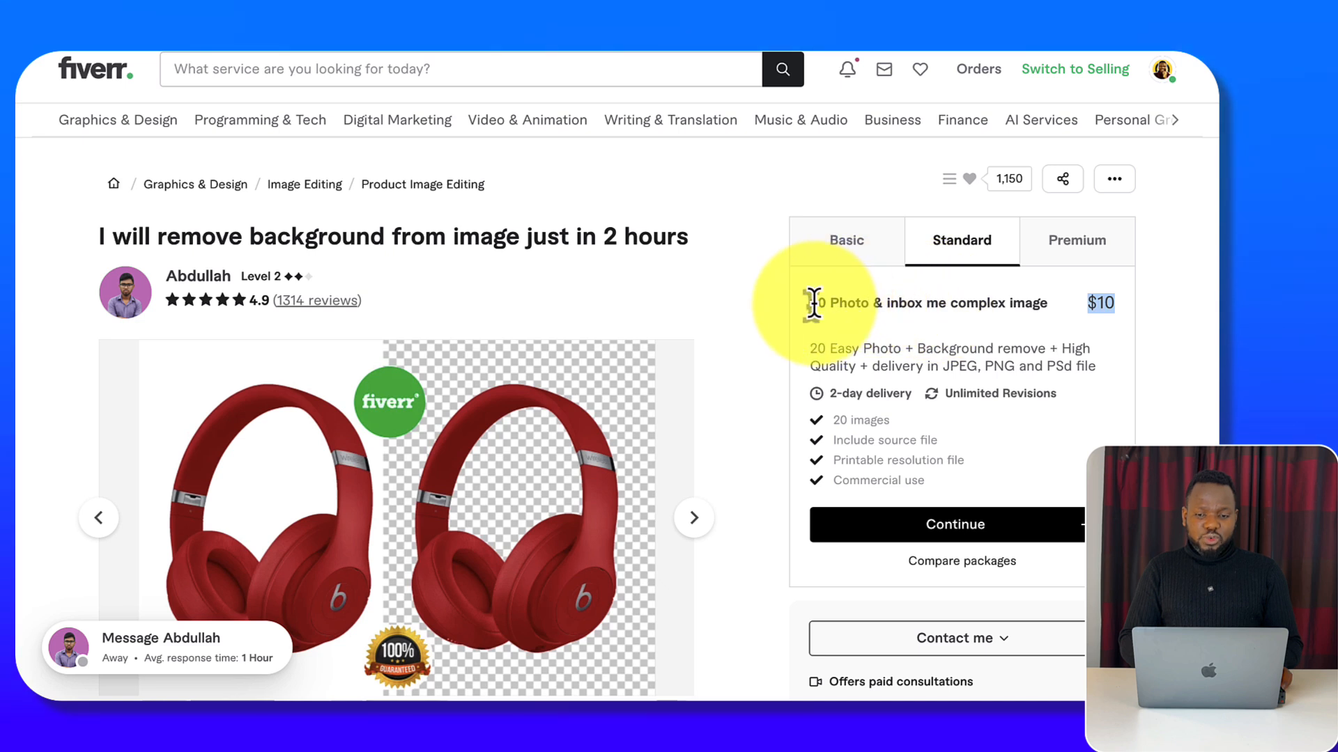
click(1063, 243)
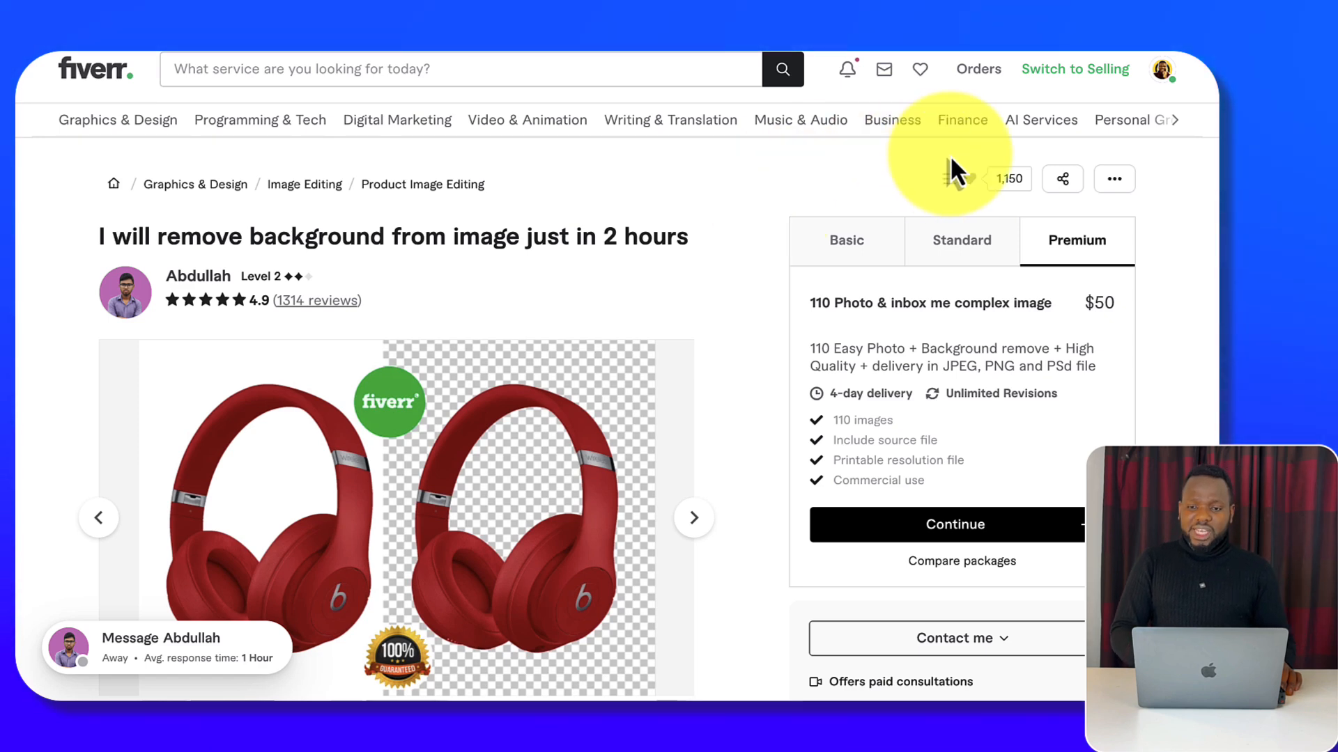
- Open the remove.bg website in a new browser tab and accept all its cookies
key(super+t)
text(remove.bg)
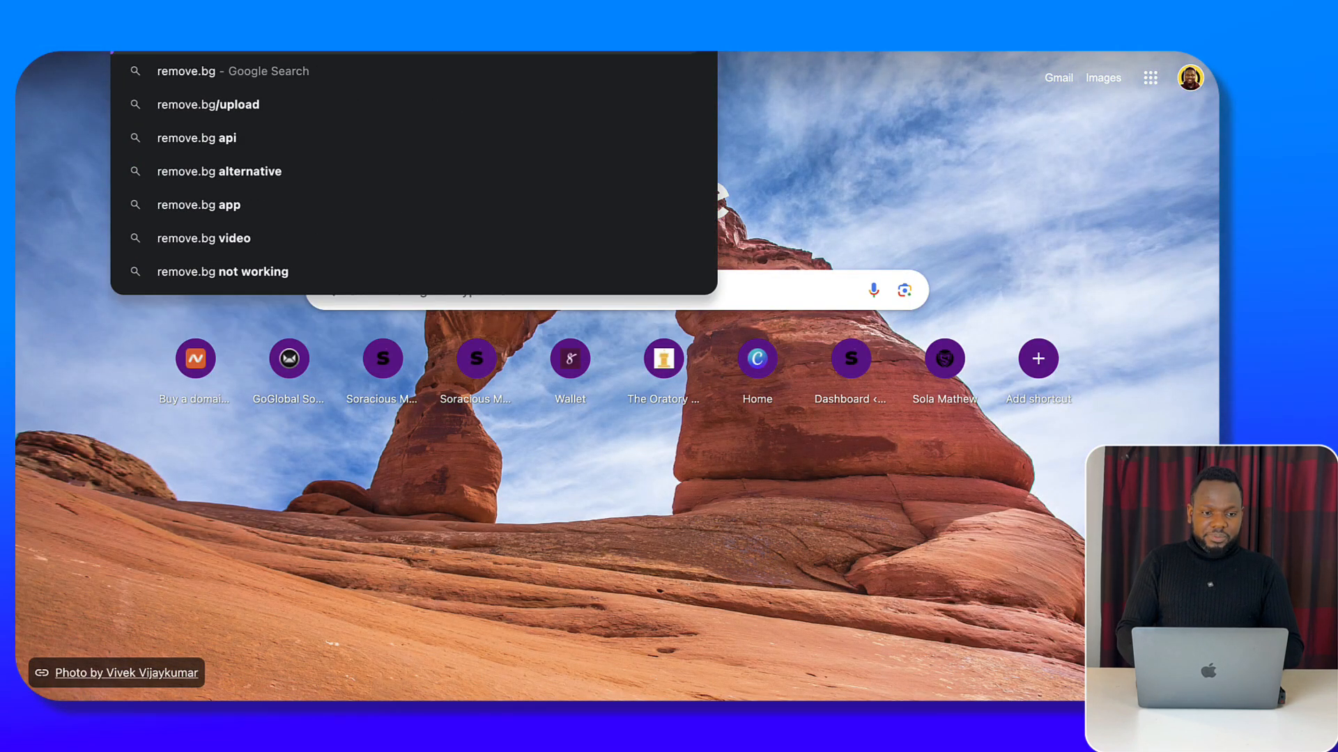
key(Return)
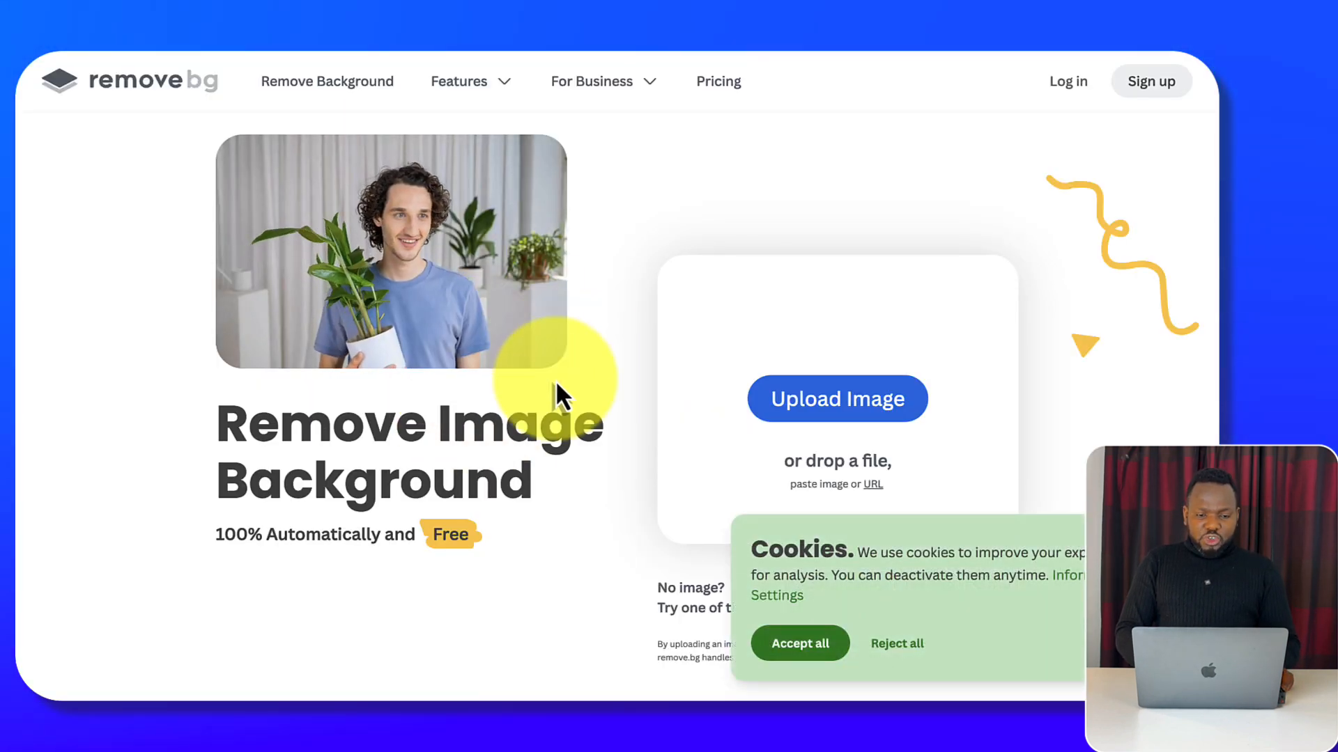
click(816, 648)
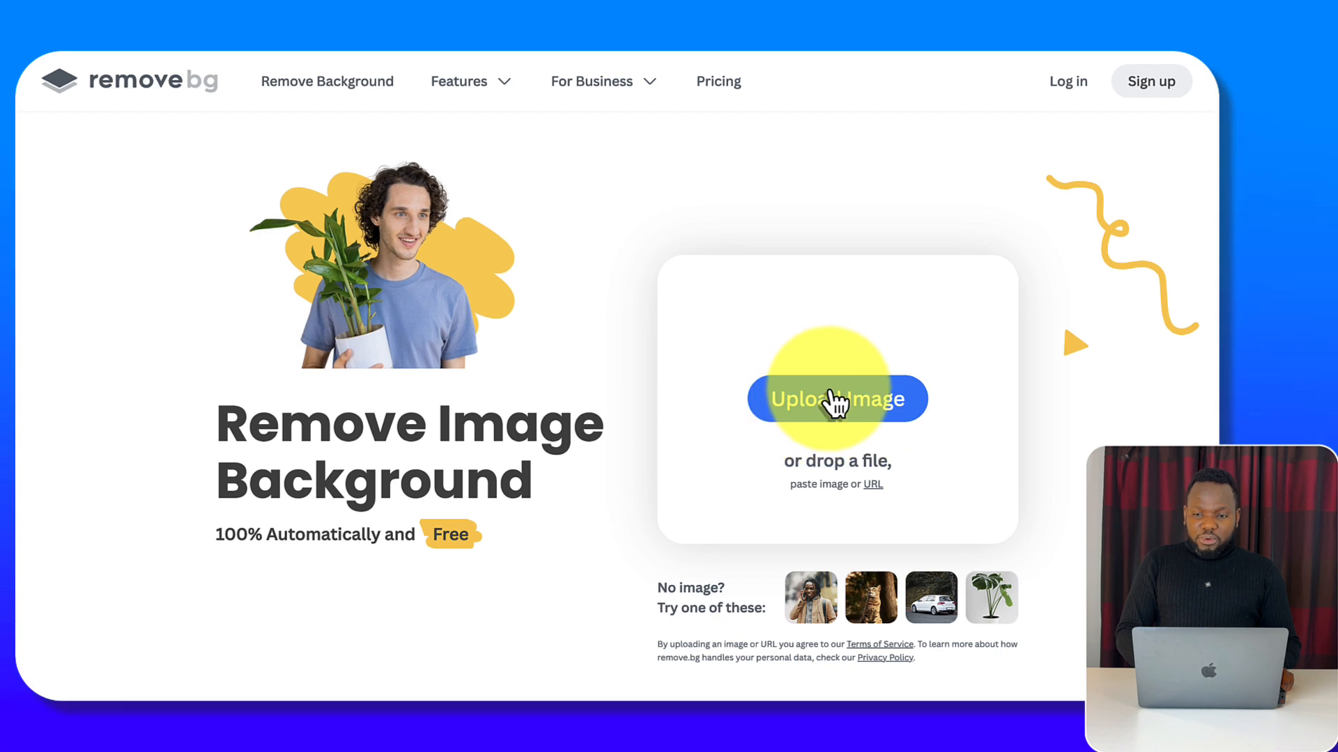
- Look through the remove.bg homepage, examining its before-and-after samples and feature descriptions
scroll(683, 474, down, 5)
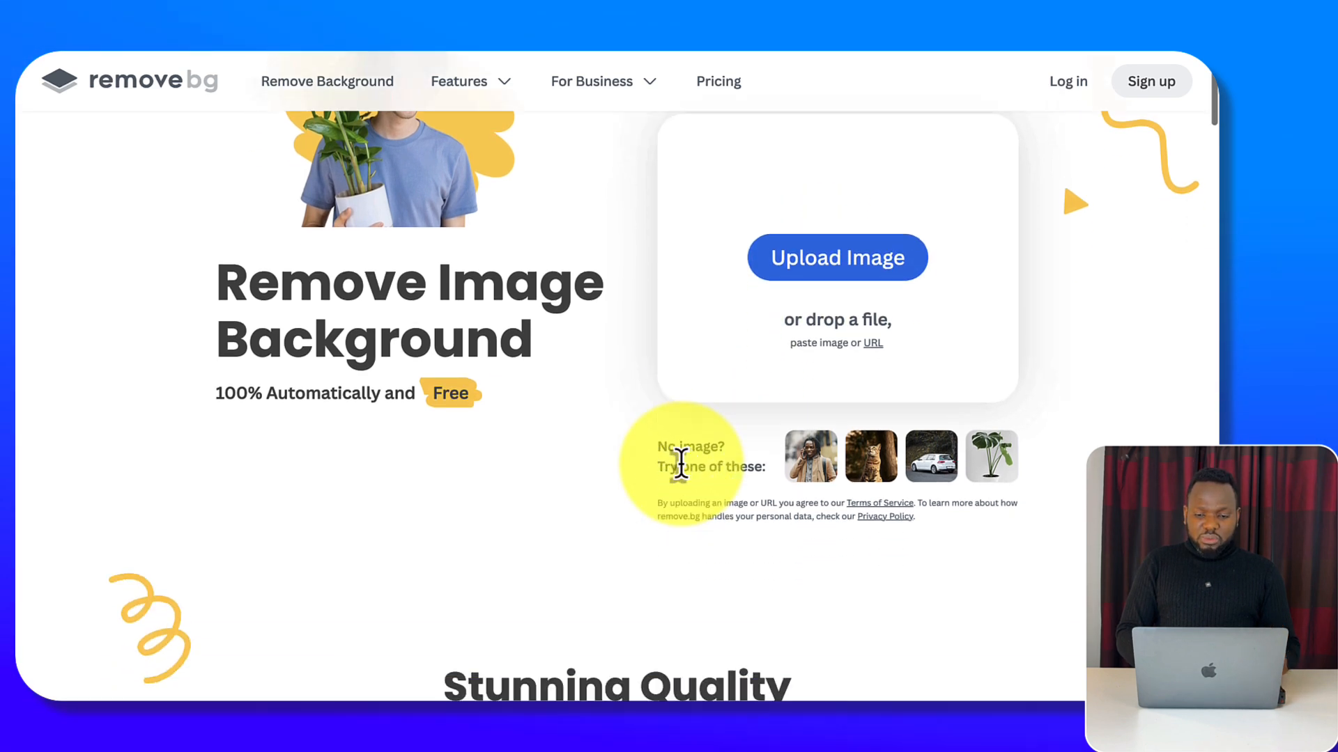
scroll(683, 481, down, 10)
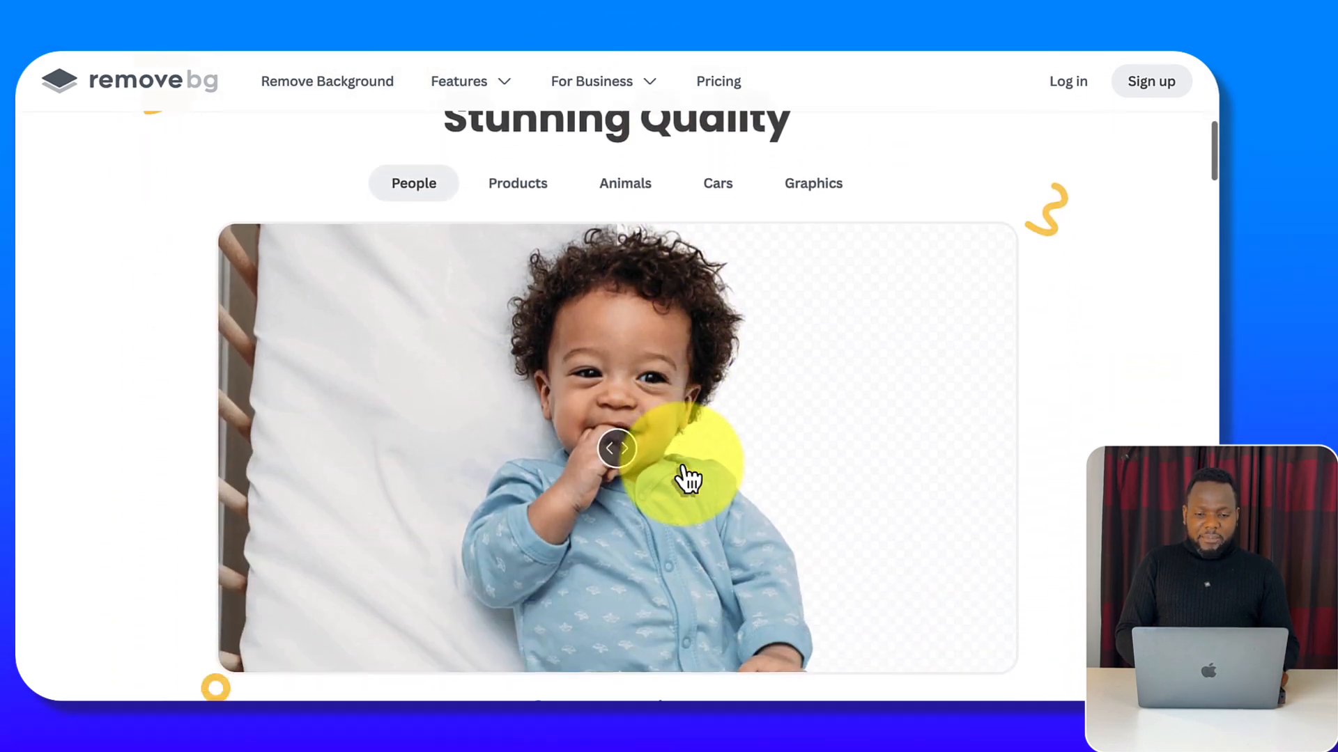
scroll(686, 478, down, 2)
scroll(686, 478, up, 4)
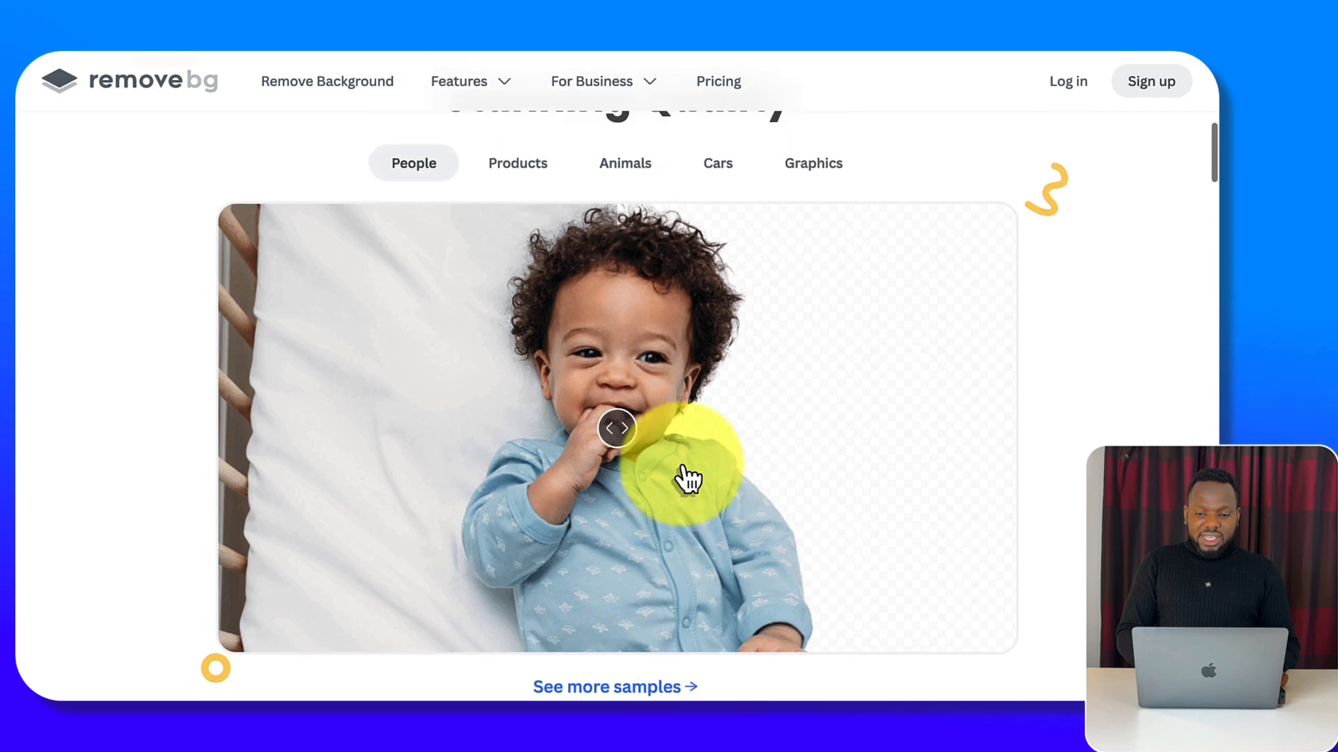
scroll(686, 479, down, 5)
scroll(682, 470, down, 15)
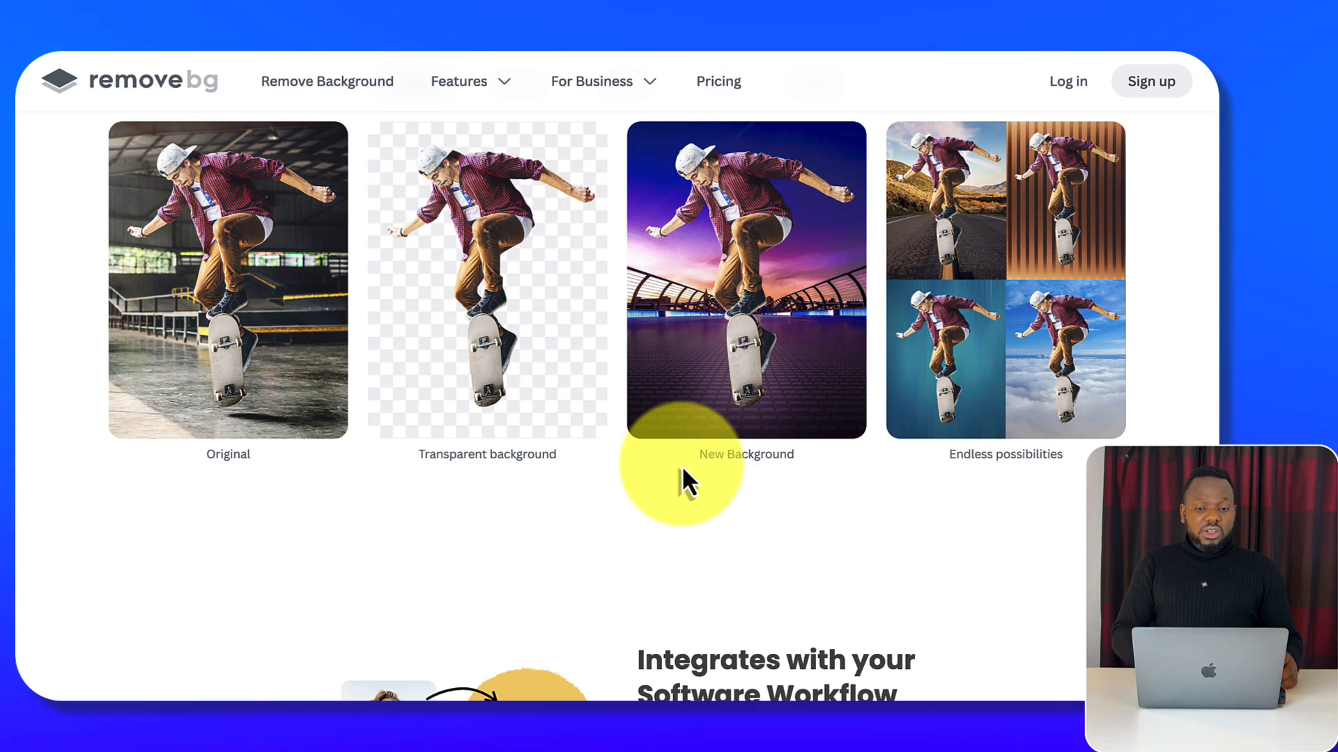
scroll(681, 466, up, 10)
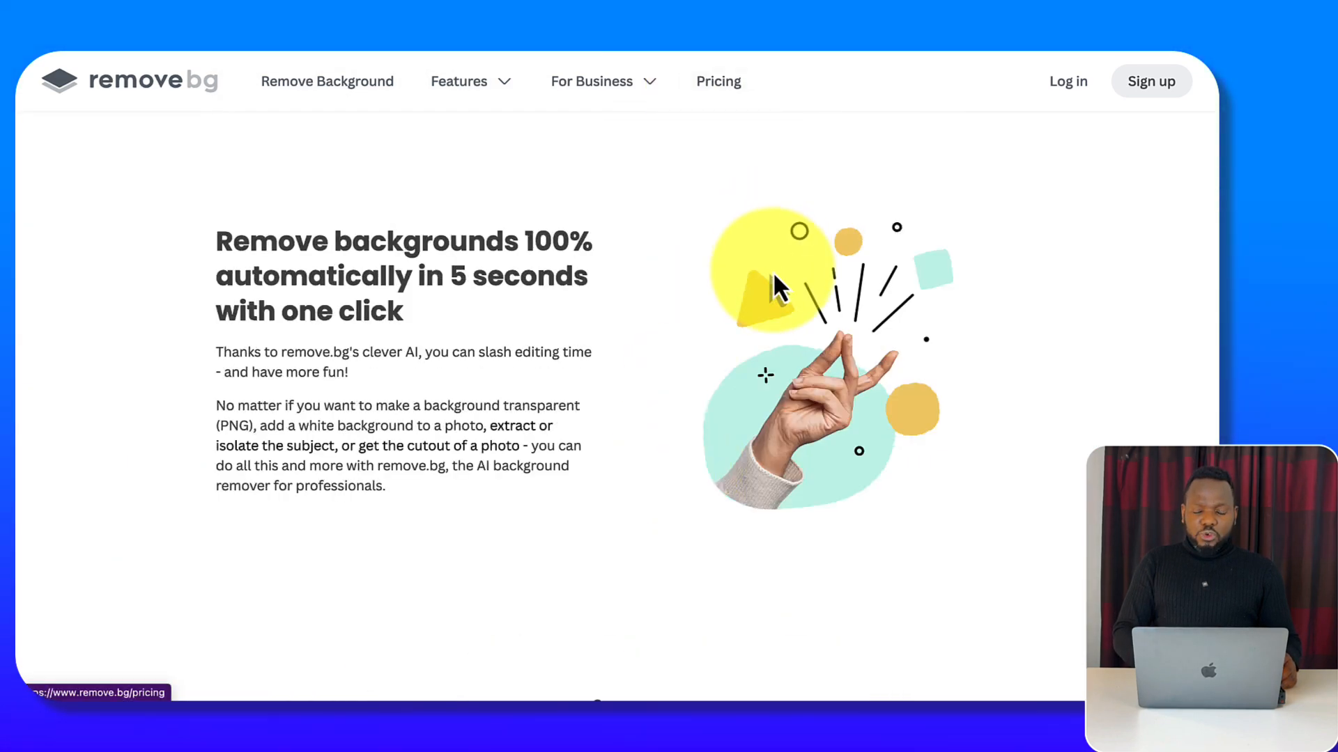
- Review the credit prices of the Pay as you go and Subscription plans on the remove.bg pricing page
scroll(774, 274, down, 1)
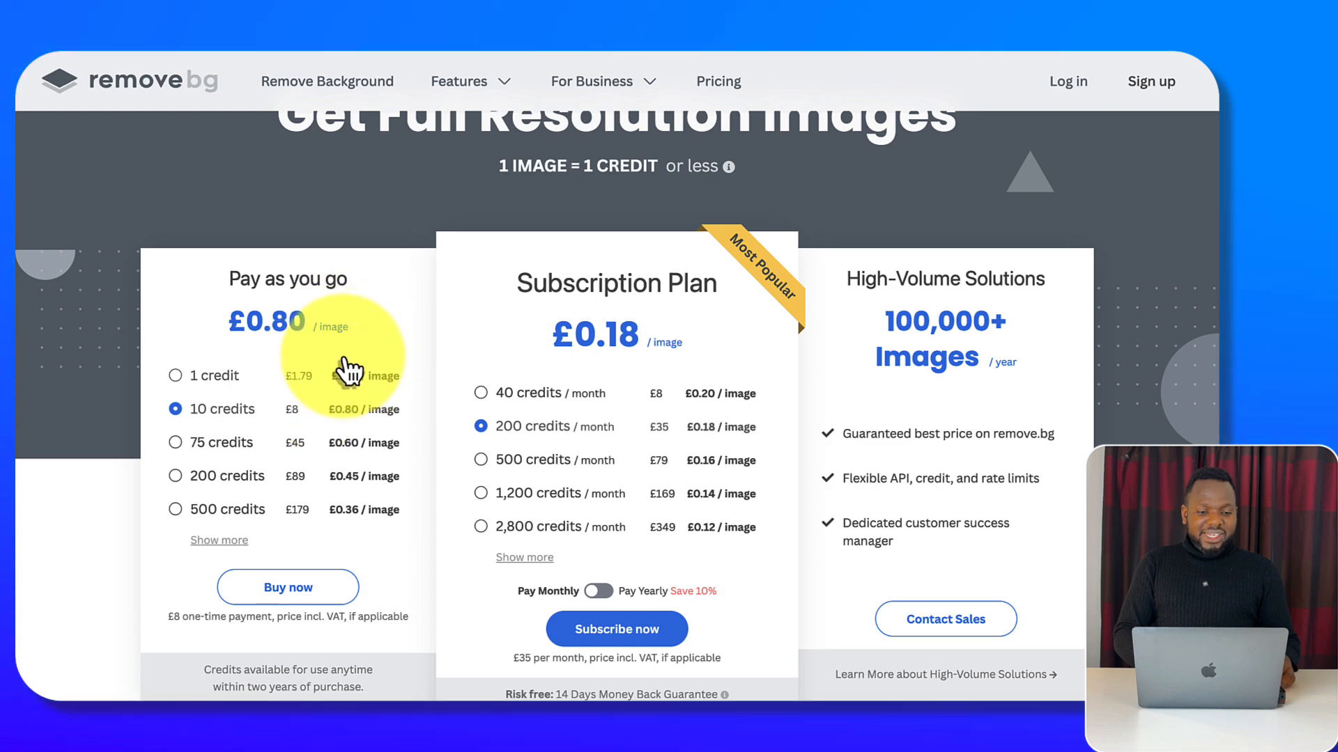
scroll(352, 382, down, 2)
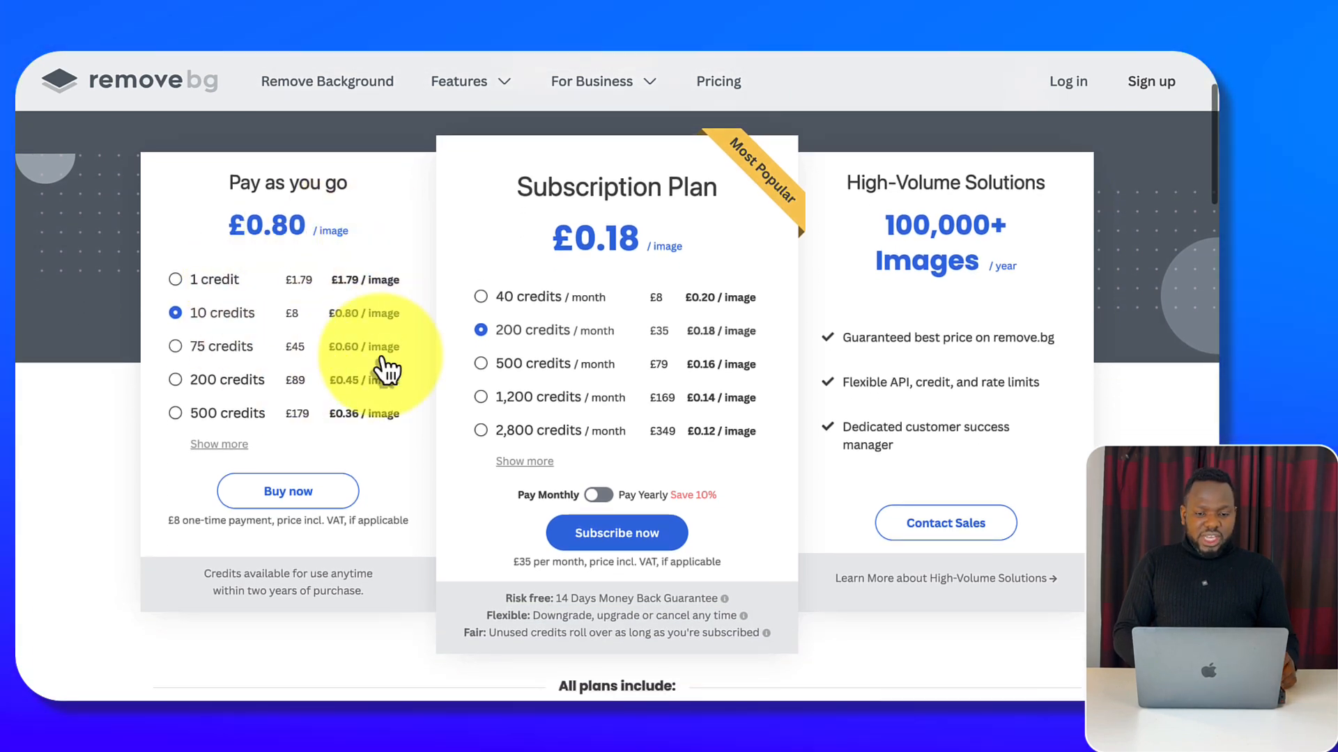
scroll(566, 333, up, 3)
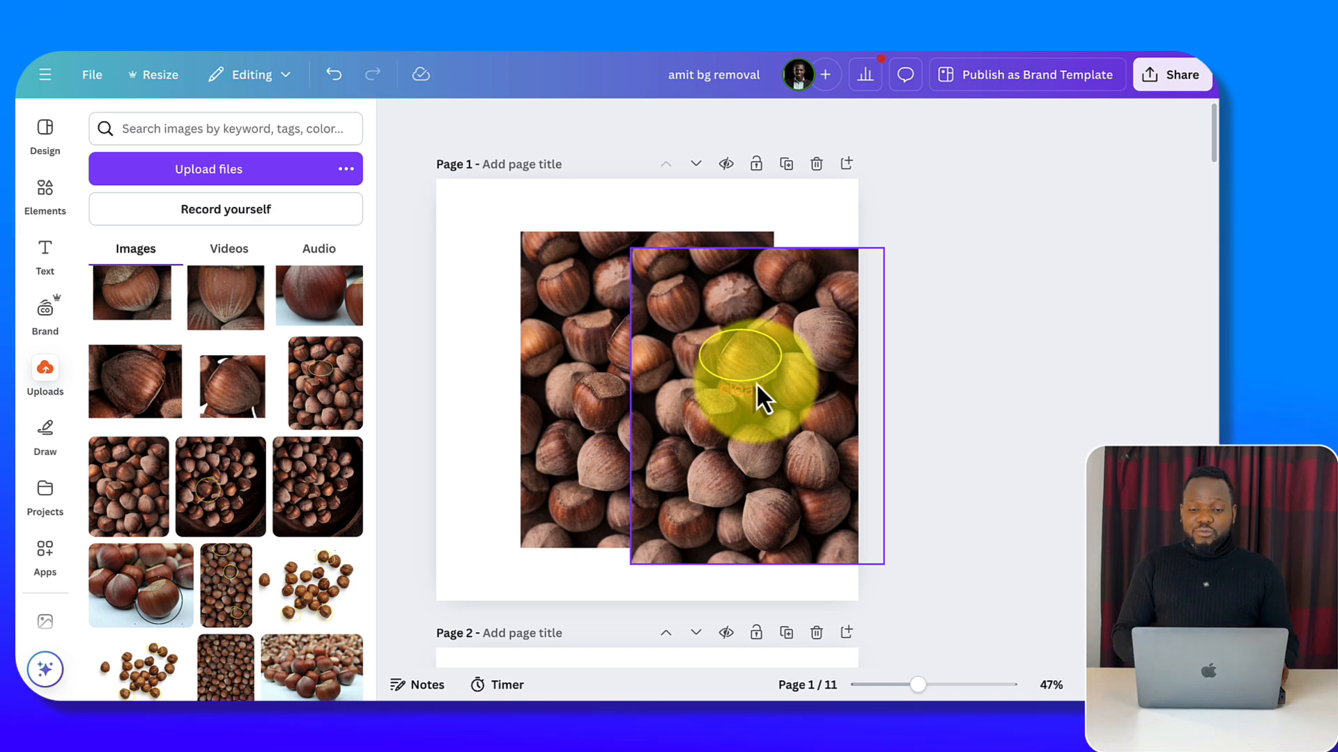
- In the Canva design, arrange the original nut photo and the annotated copy side by side on page 1
drag(757, 384, 687, 396)
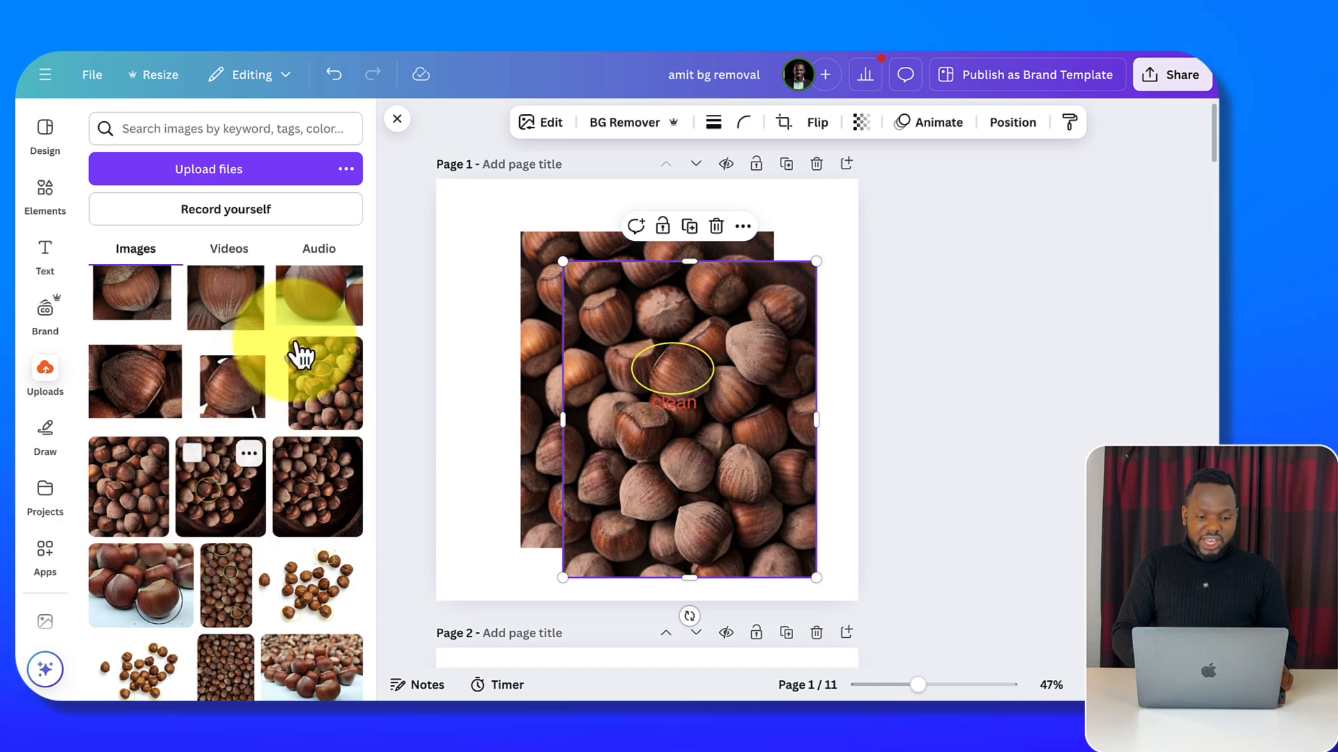
drag(674, 371, 794, 403)
click(585, 356)
drag(614, 356, 572, 336)
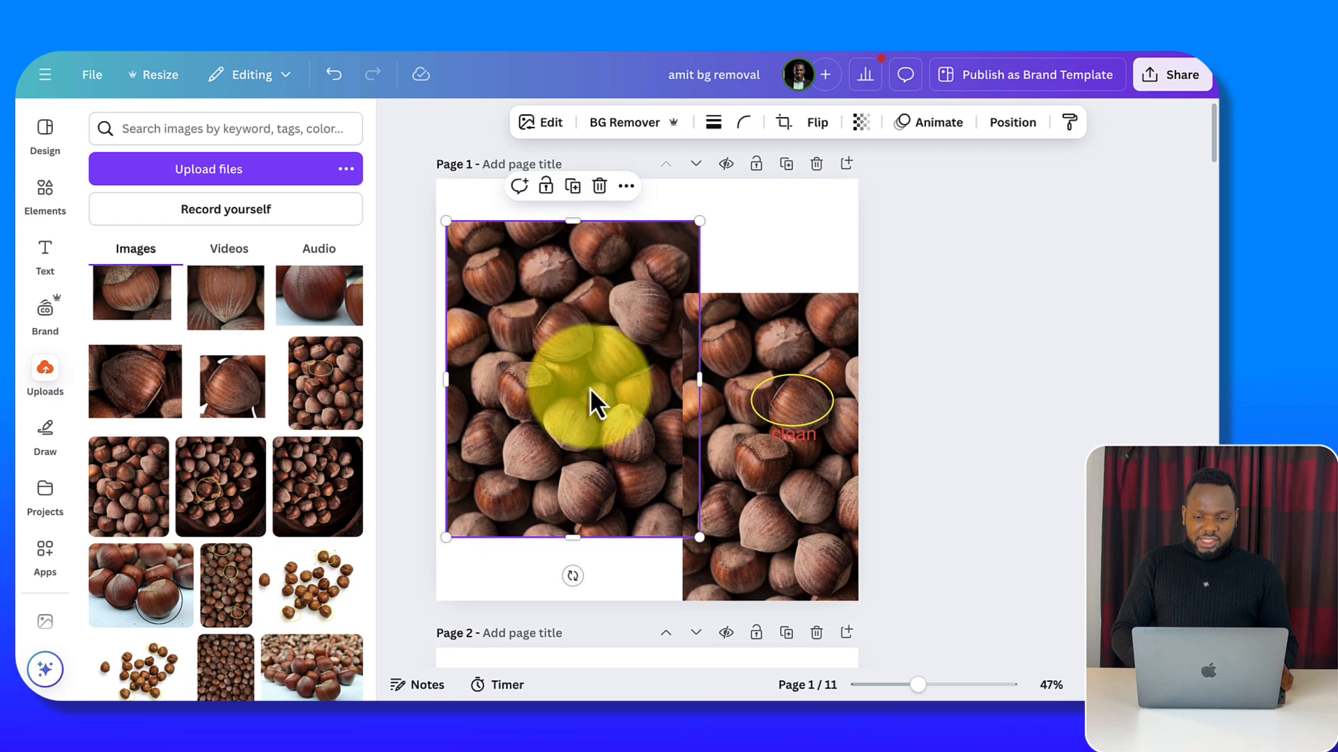
- Compare the circled nut marked "clean" in the annotated copy with the same nut in the original photo
mouse_move(1018, 676)
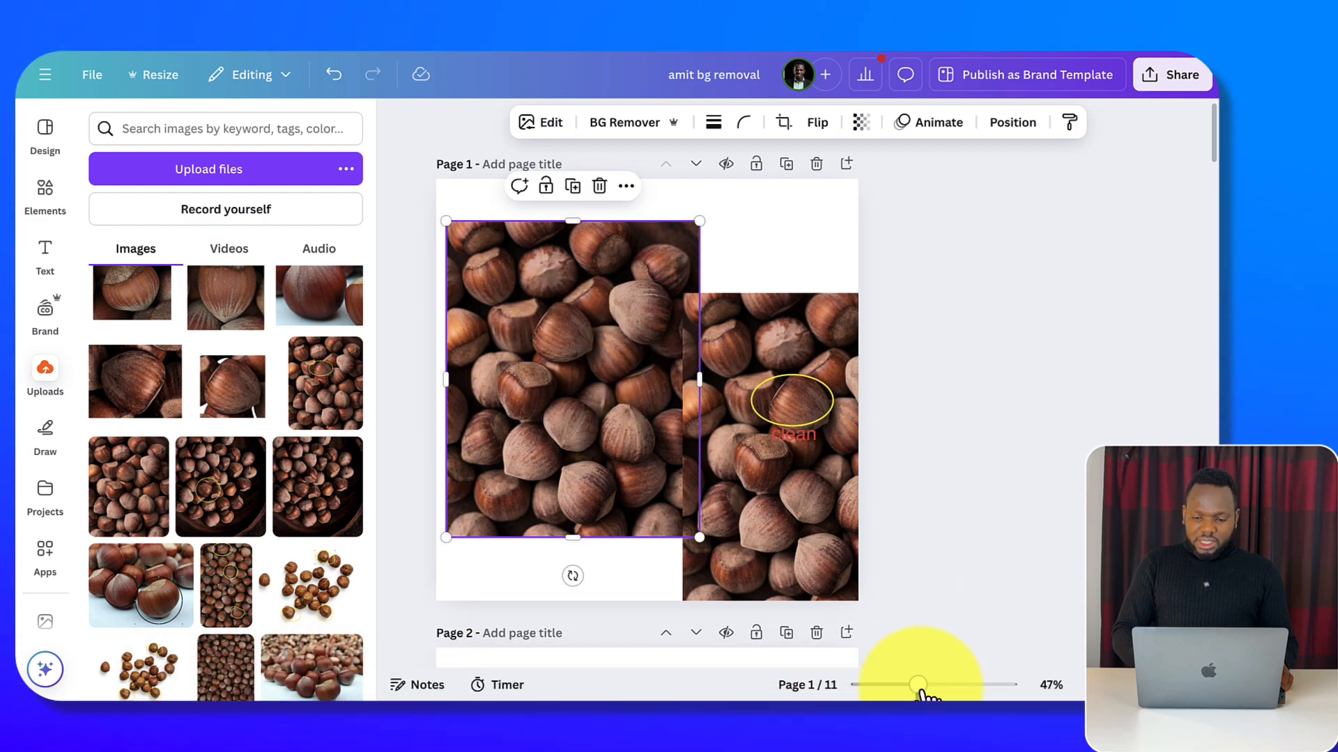
mouse_move(919, 688)
mouse_down()
mouse_move(949, 688)
mouse_move(938, 686)
mouse_up()
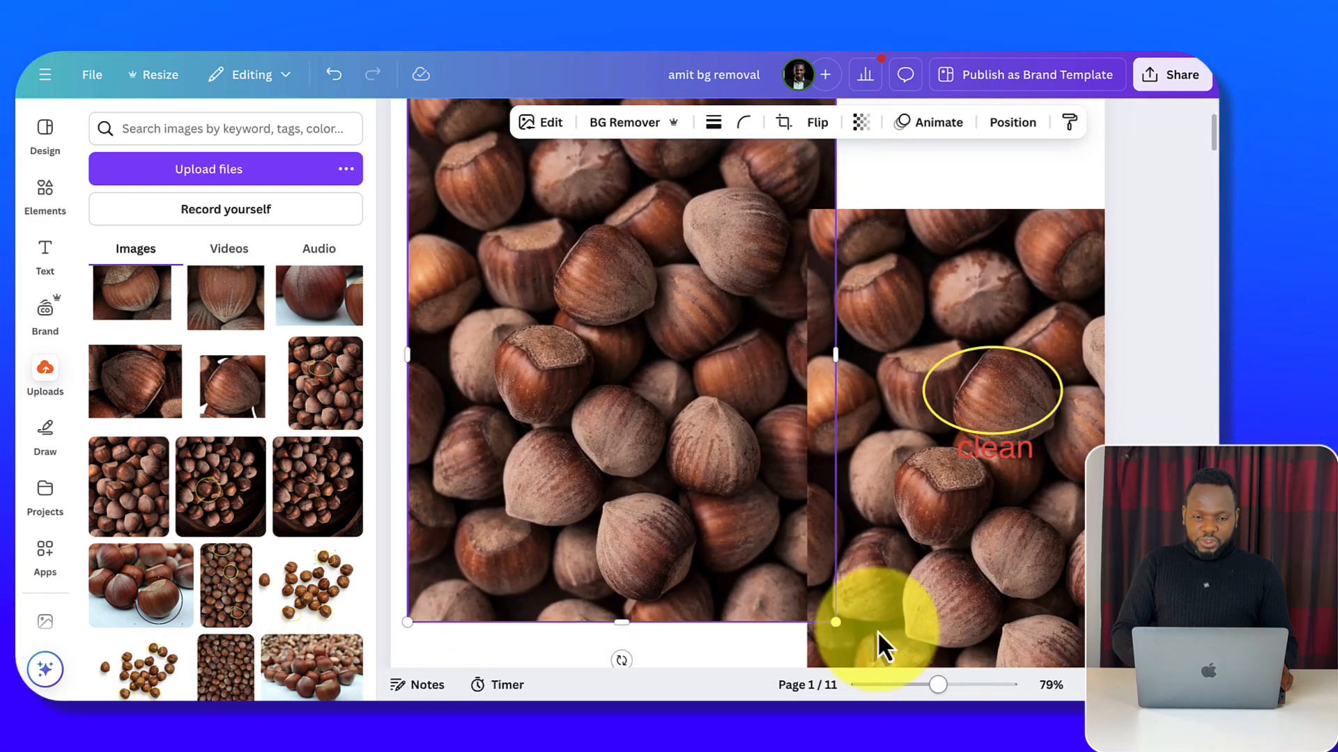
scroll(674, 404, up, 2)
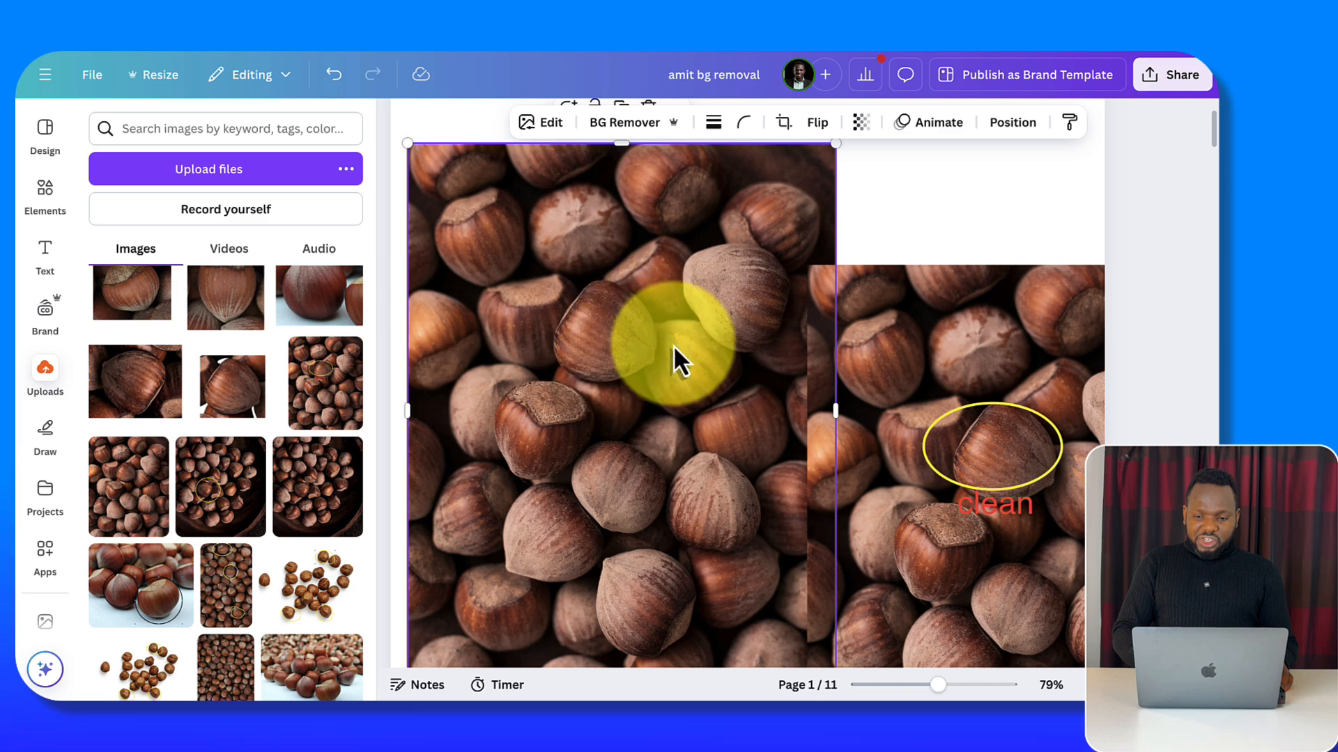
drag(949, 420, 726, 361)
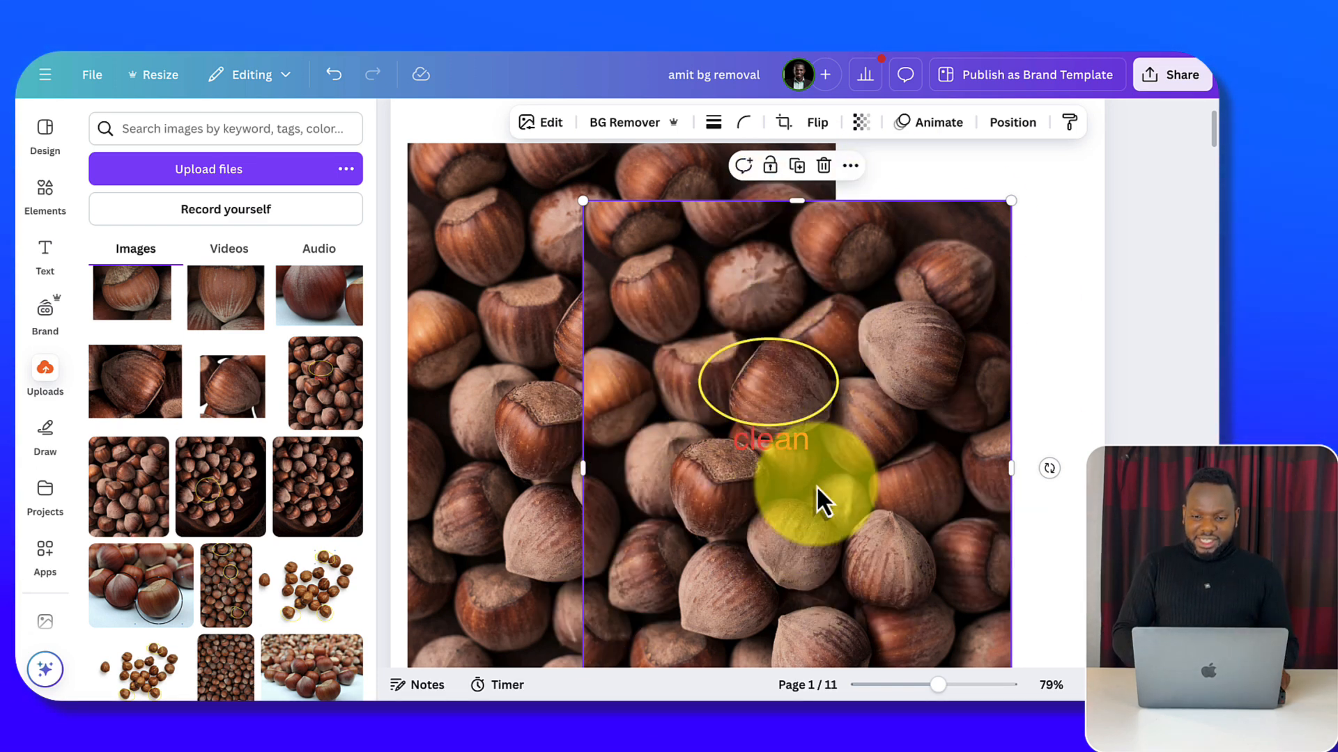
scroll(751, 383, up, 3)
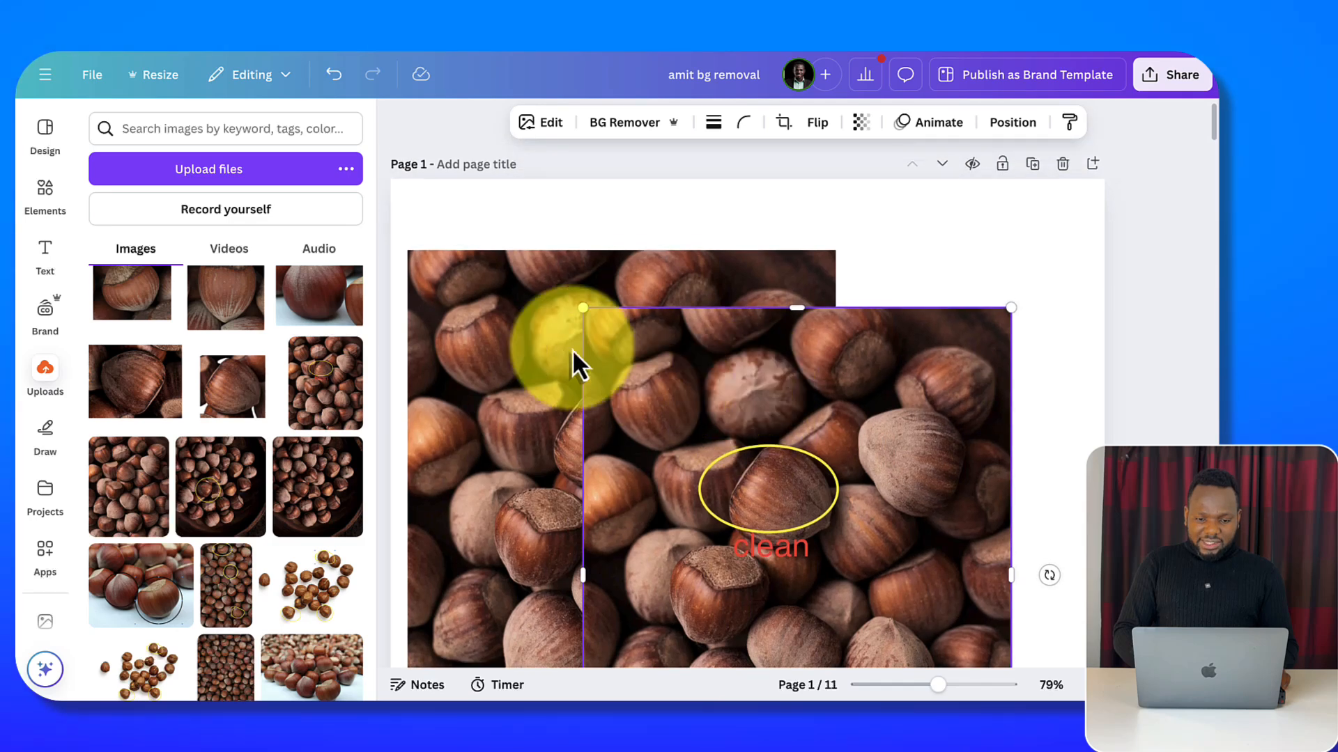
- Move the annotated copy clear of the original photo and delete it, leaving the original selected
click(530, 319)
drag(851, 402, 1073, 368)
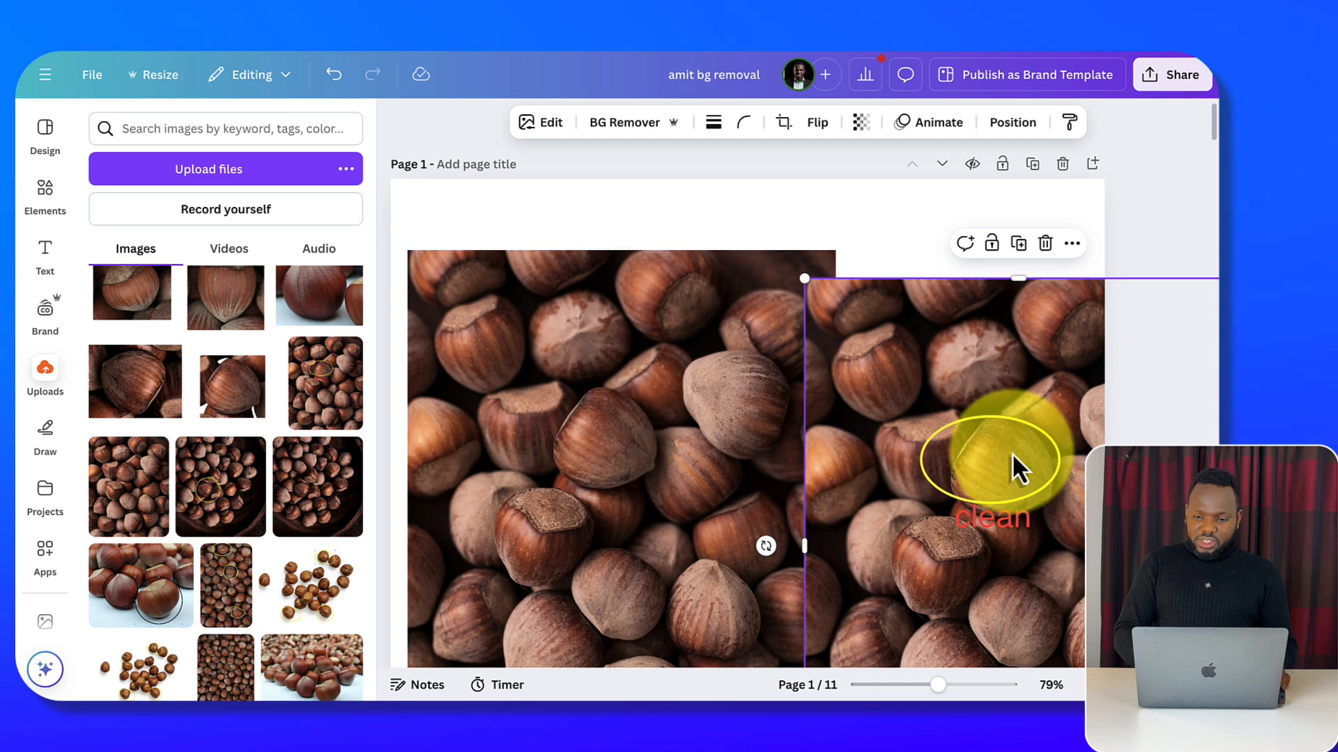
key(Delete)
click(654, 386)
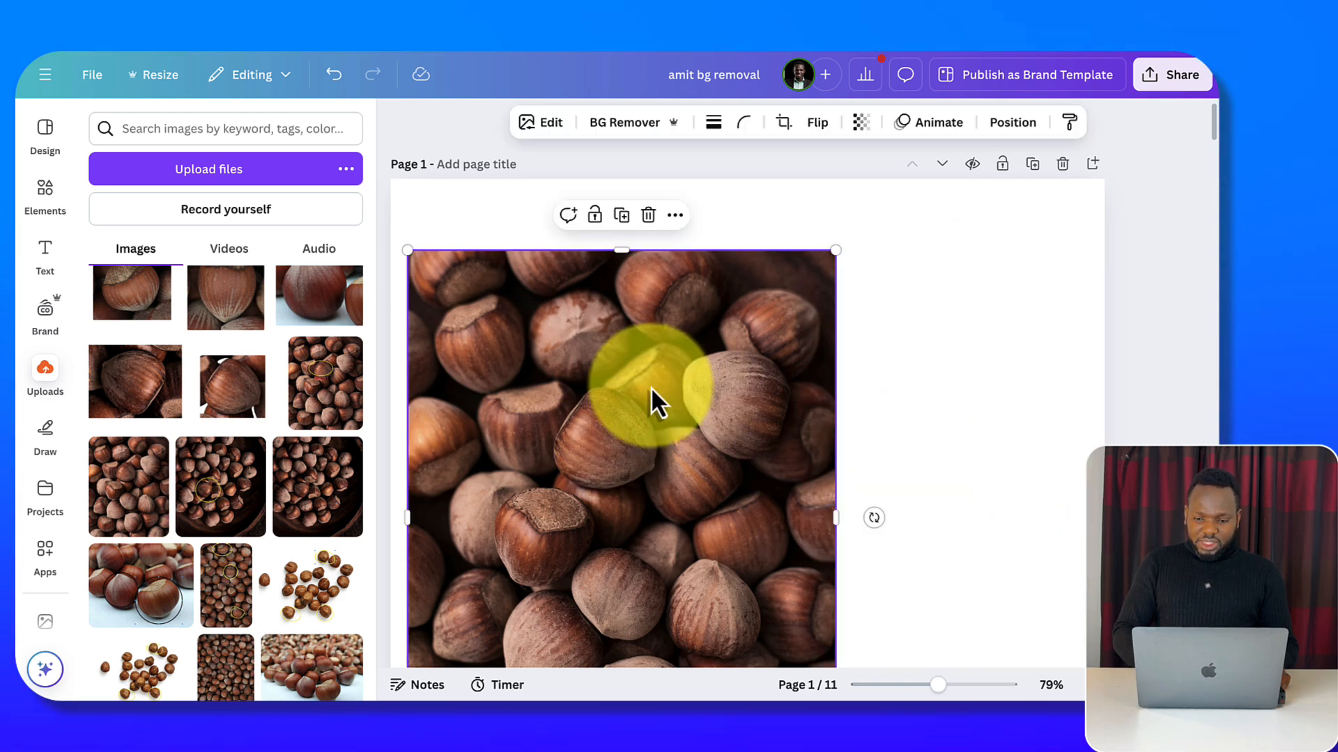
- Crop the original photo on all four sides down to a small square around the requested nut
drag(937, 686, 923, 688)
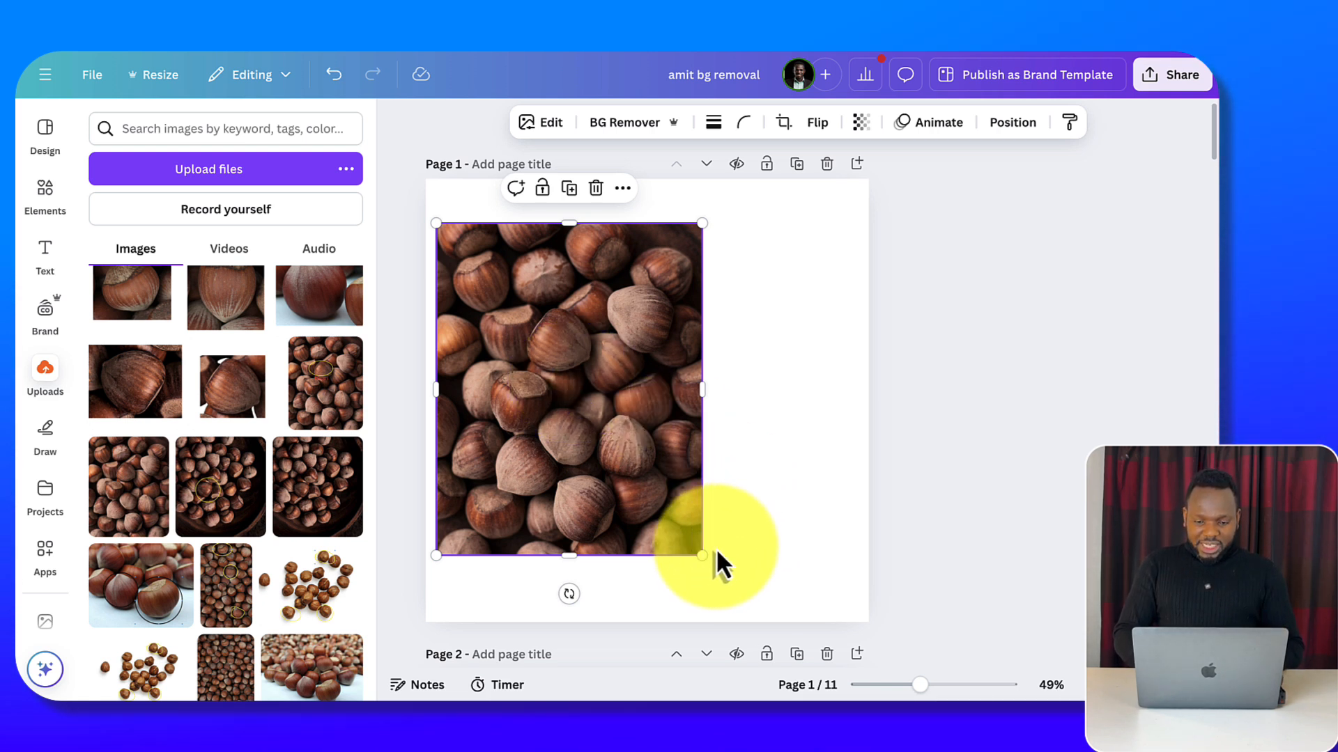
drag(700, 554, 703, 557)
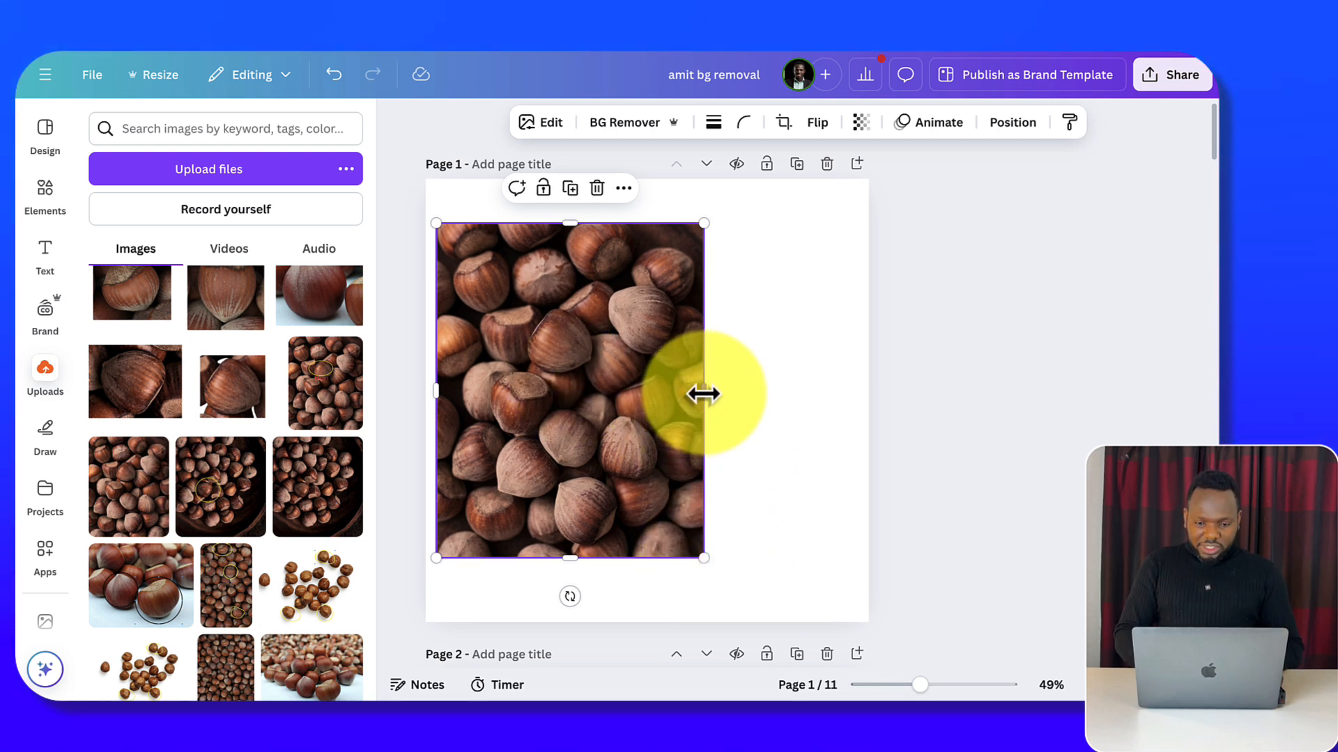
drag(696, 394, 602, 387)
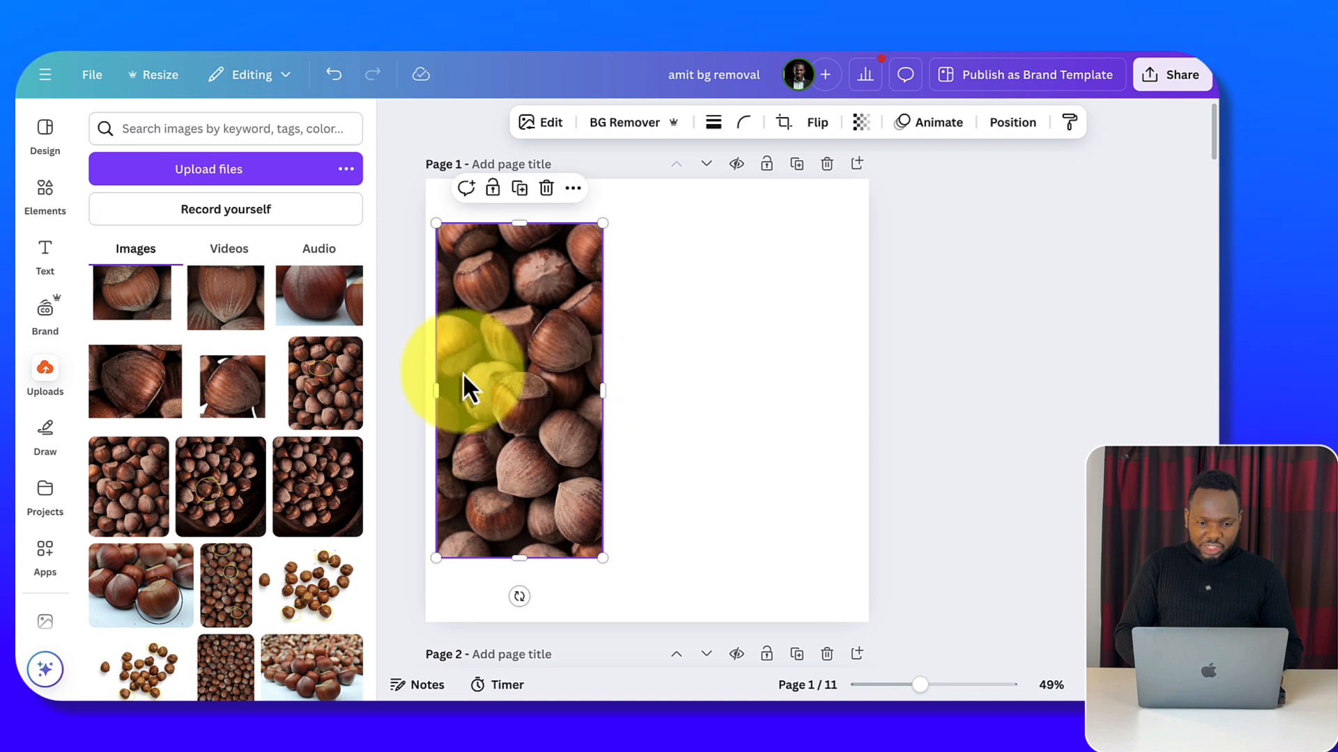
drag(436, 389, 516, 389)
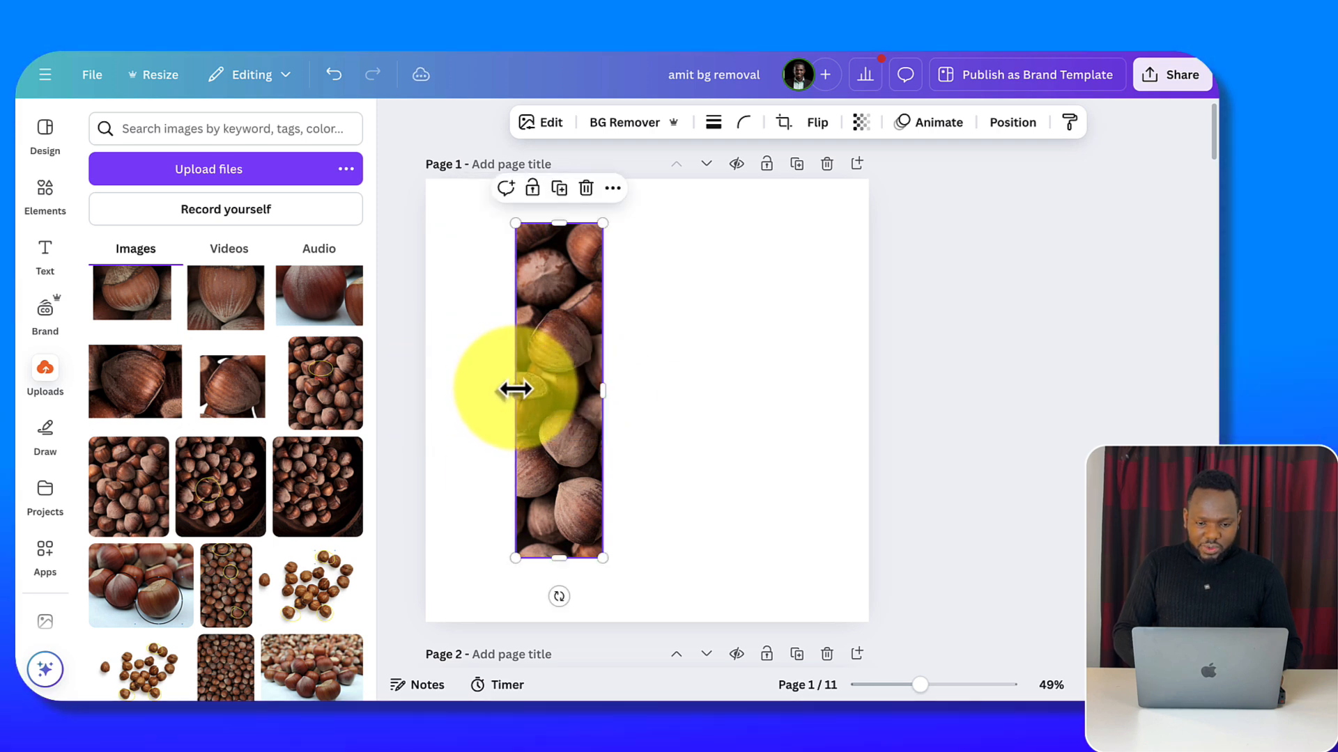
drag(558, 557, 560, 387)
drag(559, 223, 561, 299)
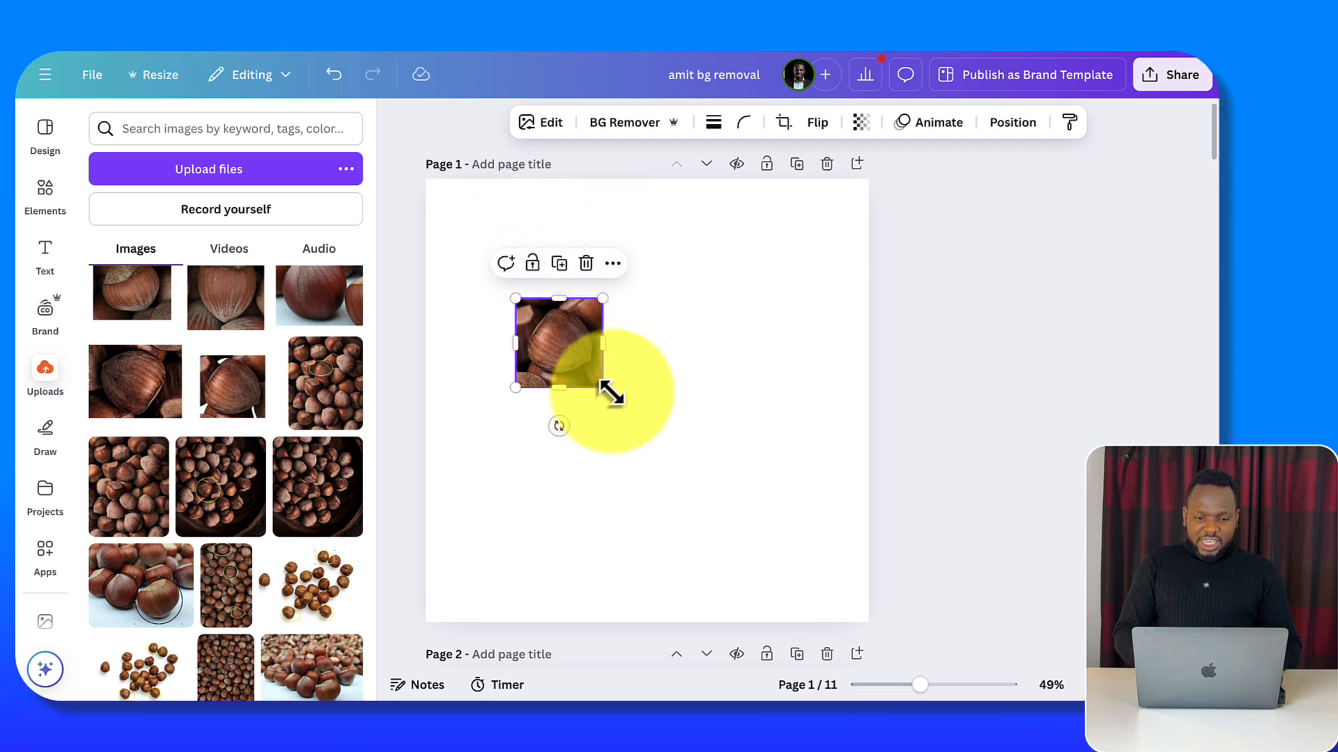
- Enlarge the cropped nut photo and reposition it so that it fills nearly all of page 1
drag(611, 395, 879, 563)
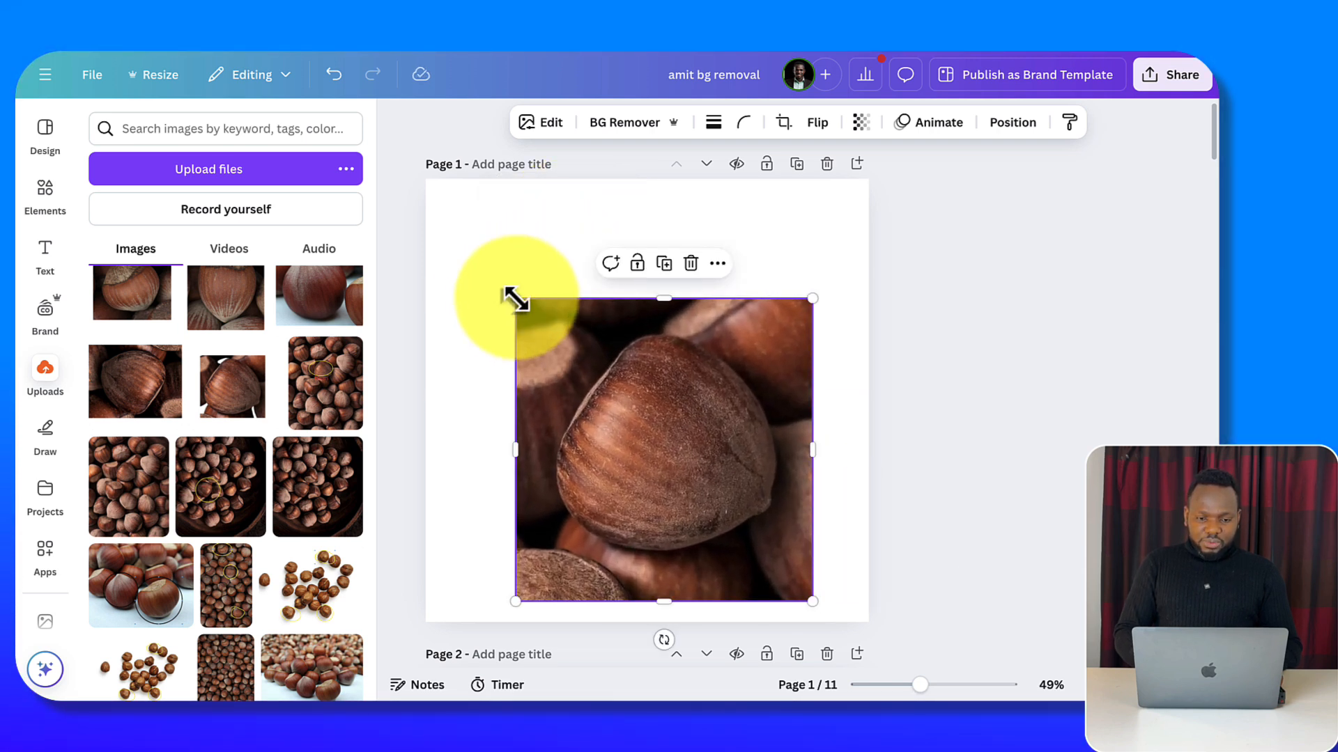
drag(515, 298, 426, 206)
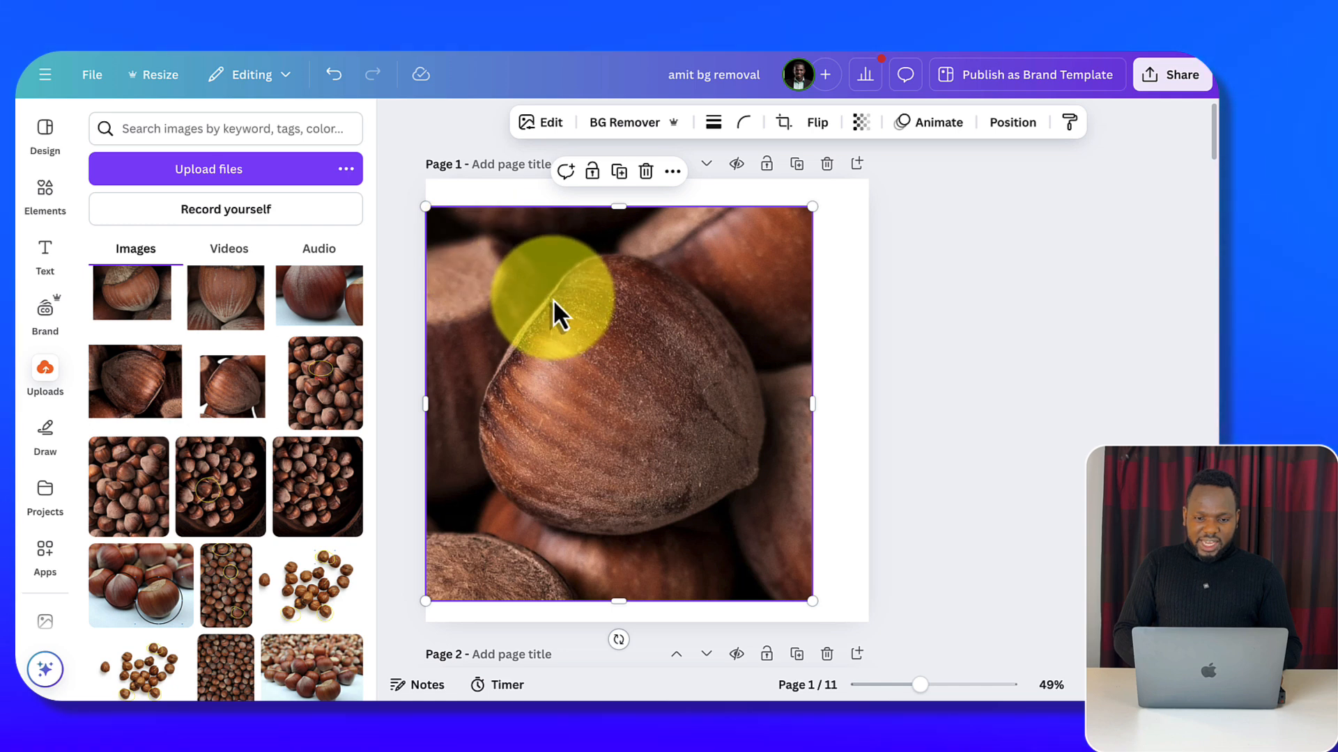
drag(553, 299, 572, 276)
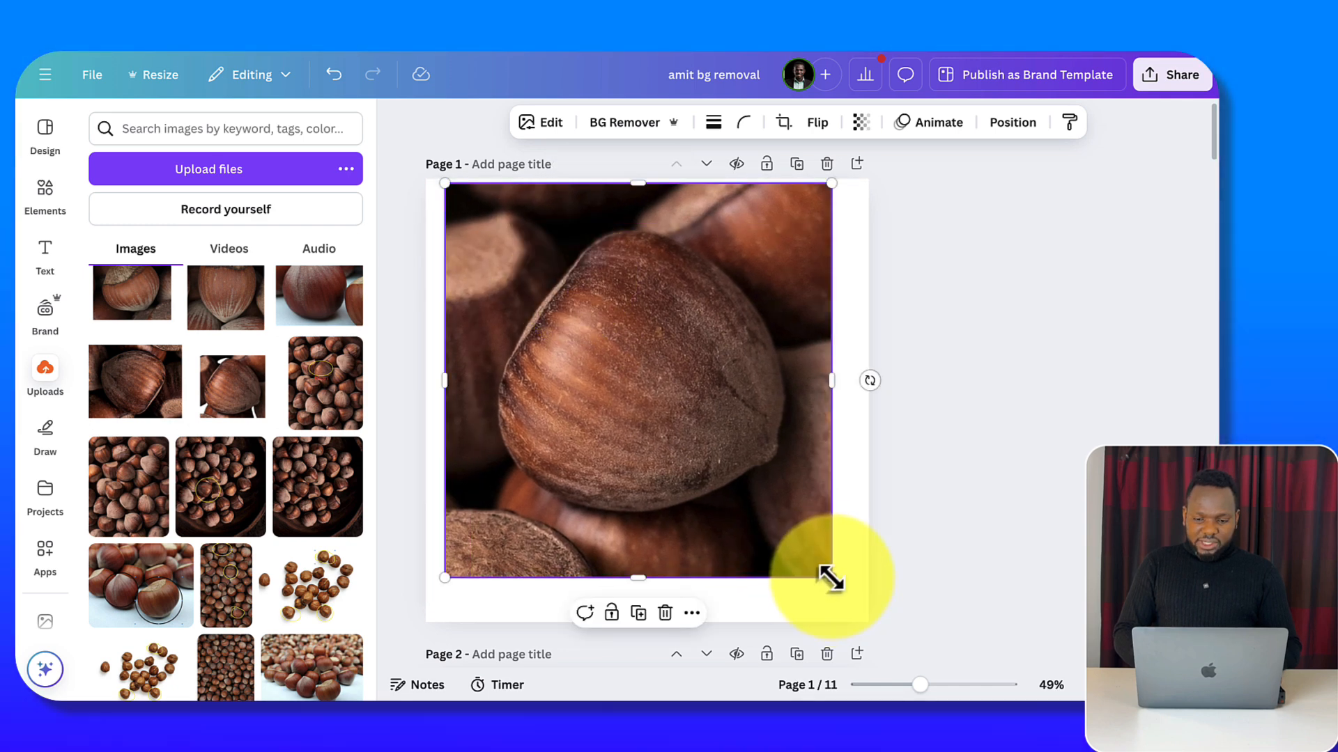
drag(831, 578, 869, 615)
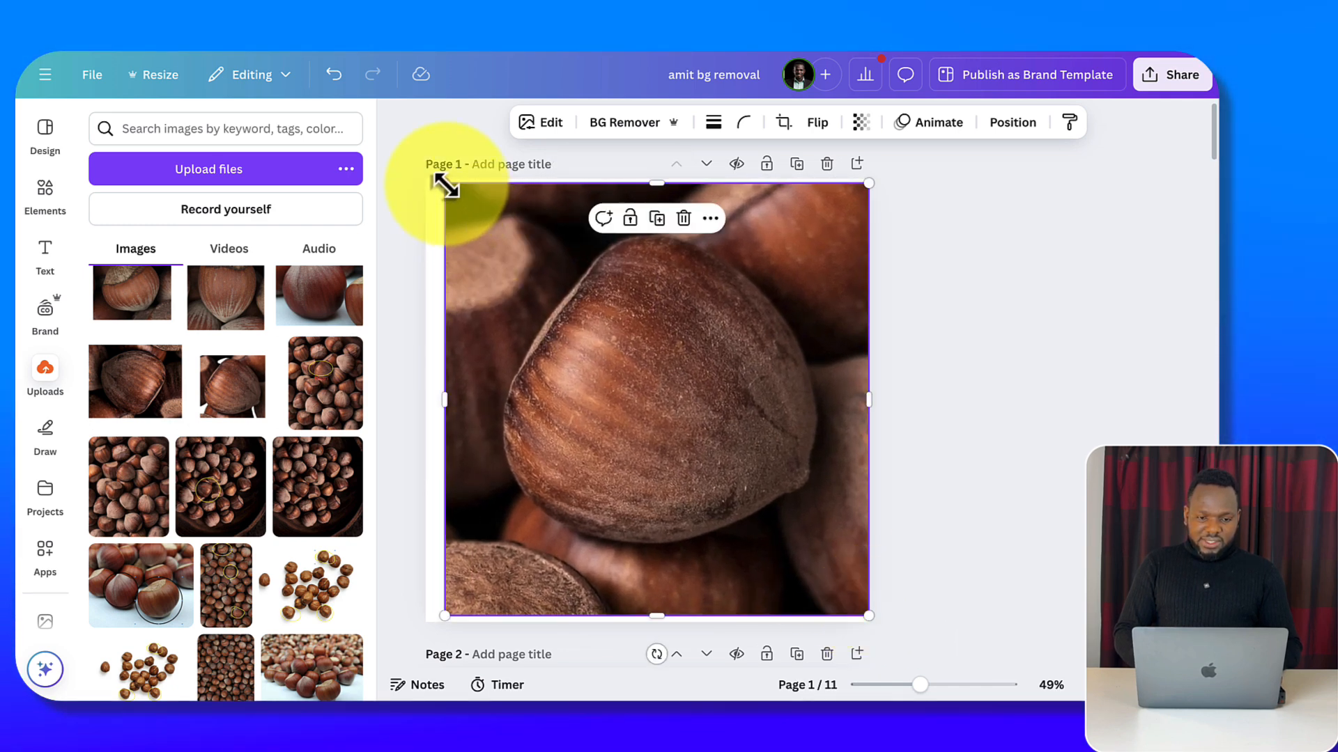
drag(446, 186, 415, 182)
drag(733, 354, 718, 355)
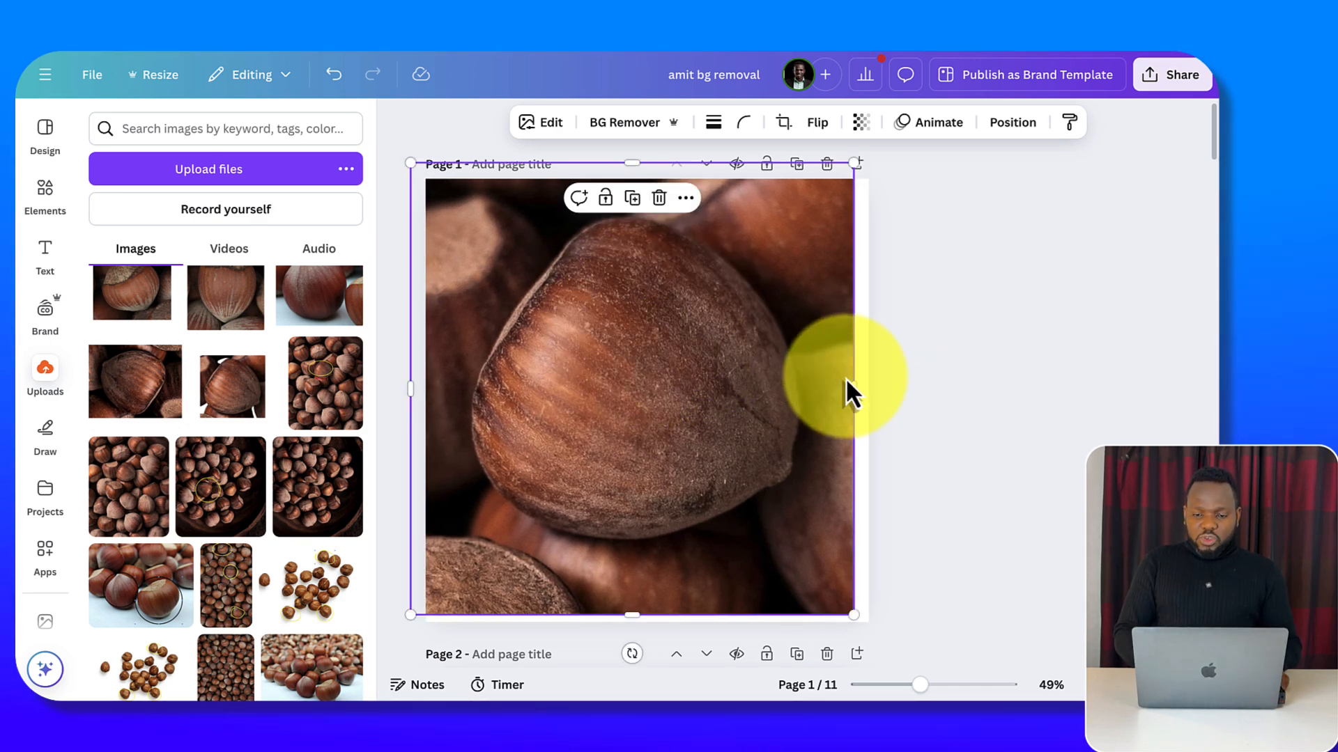
drag(854, 385, 871, 383)
click(963, 398)
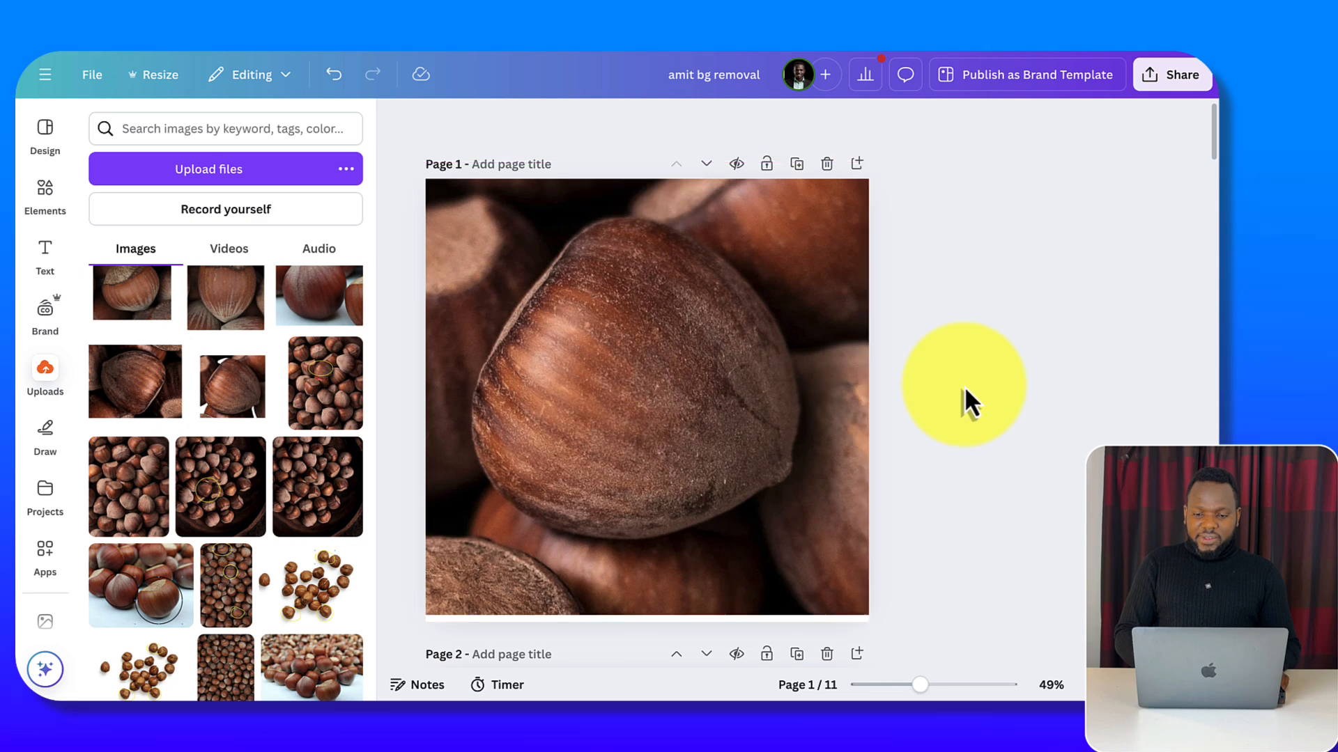
- Trim all four sides of the enlarged photo closer to the nut, leaving a white margin around it
click(863, 382)
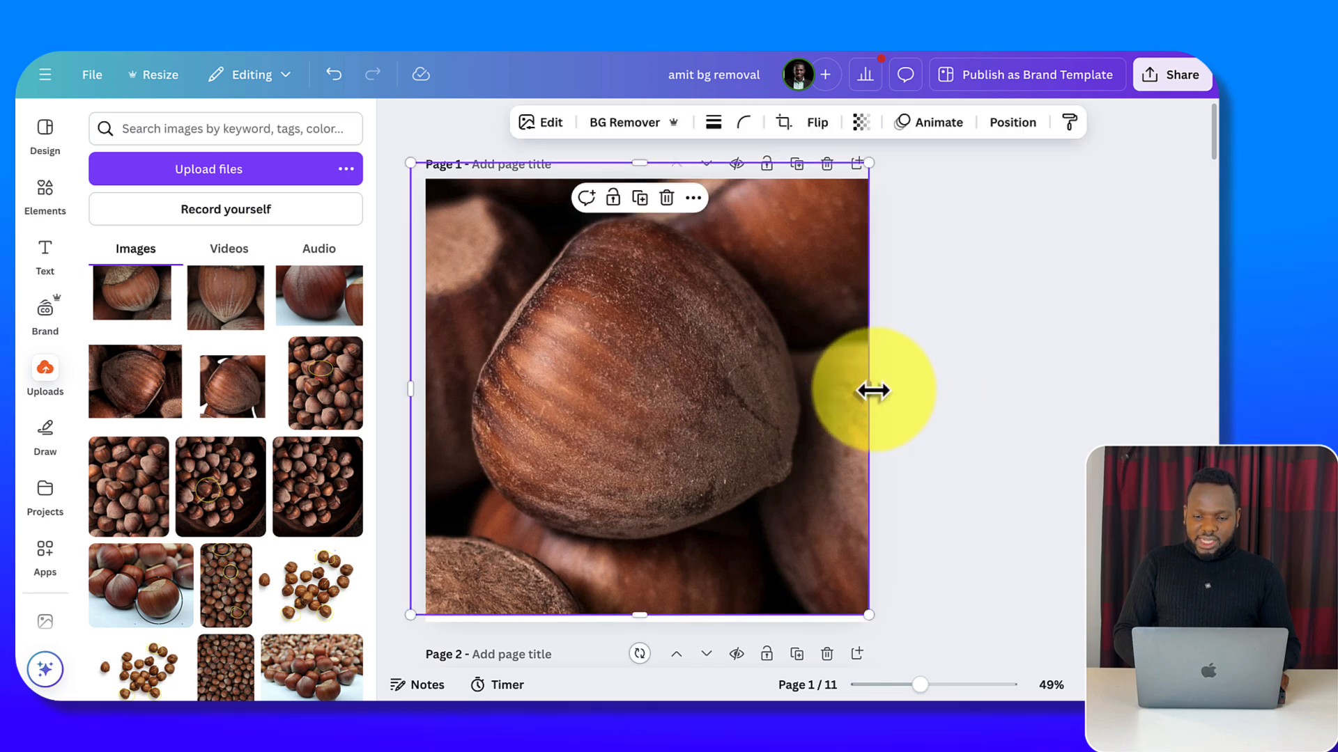
drag(867, 390, 824, 388)
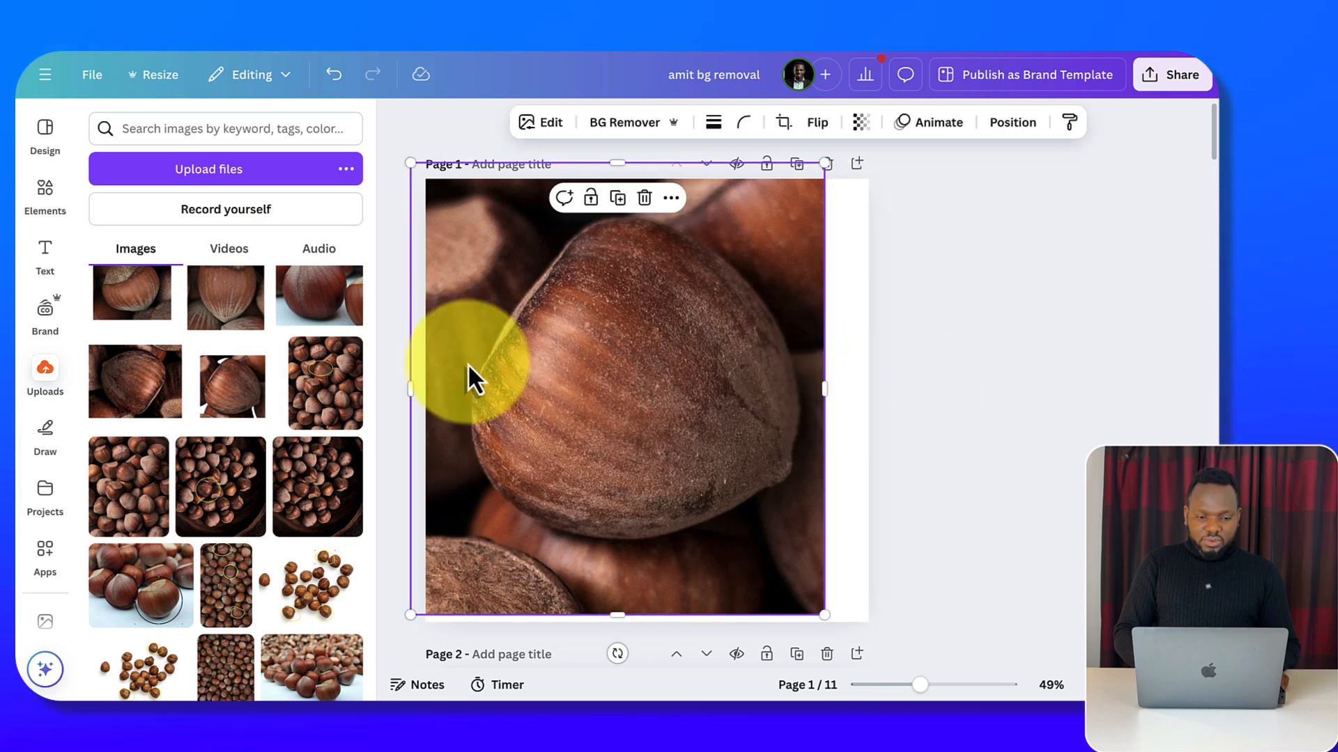
drag(410, 385, 454, 384)
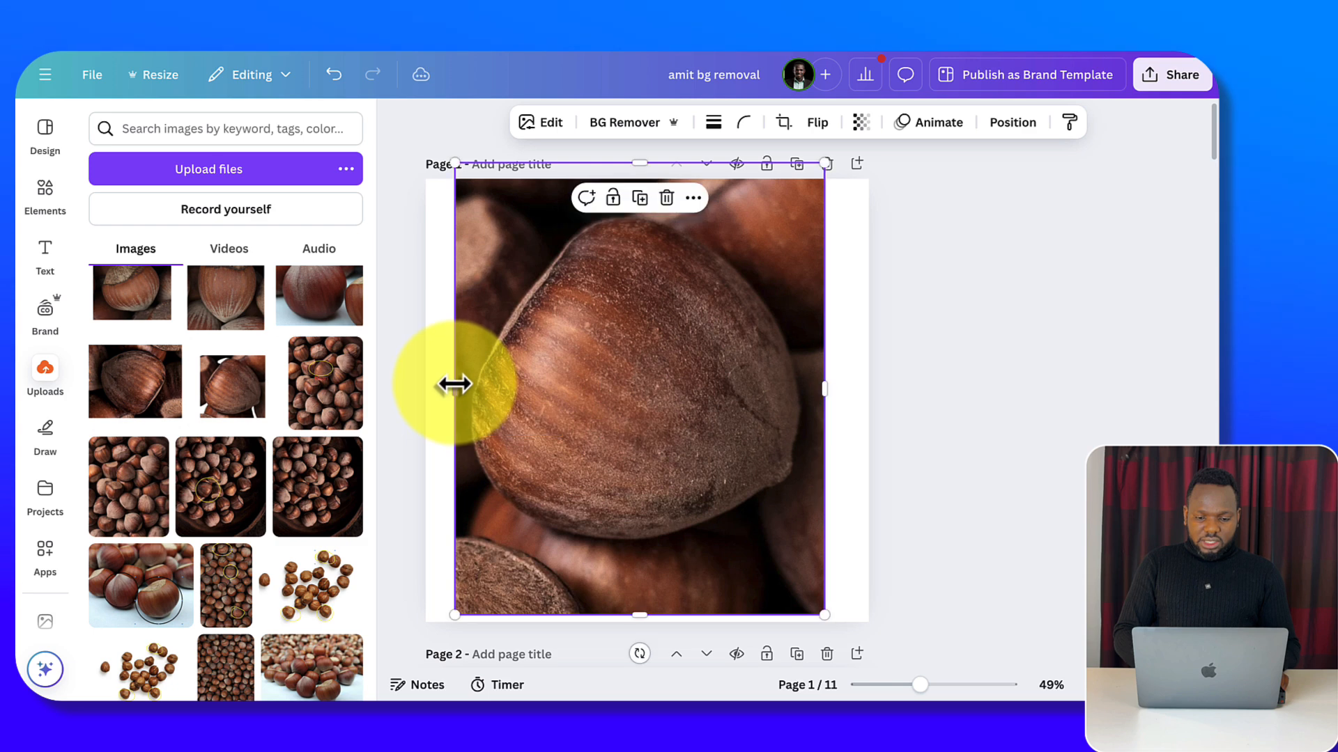
drag(637, 612, 636, 563)
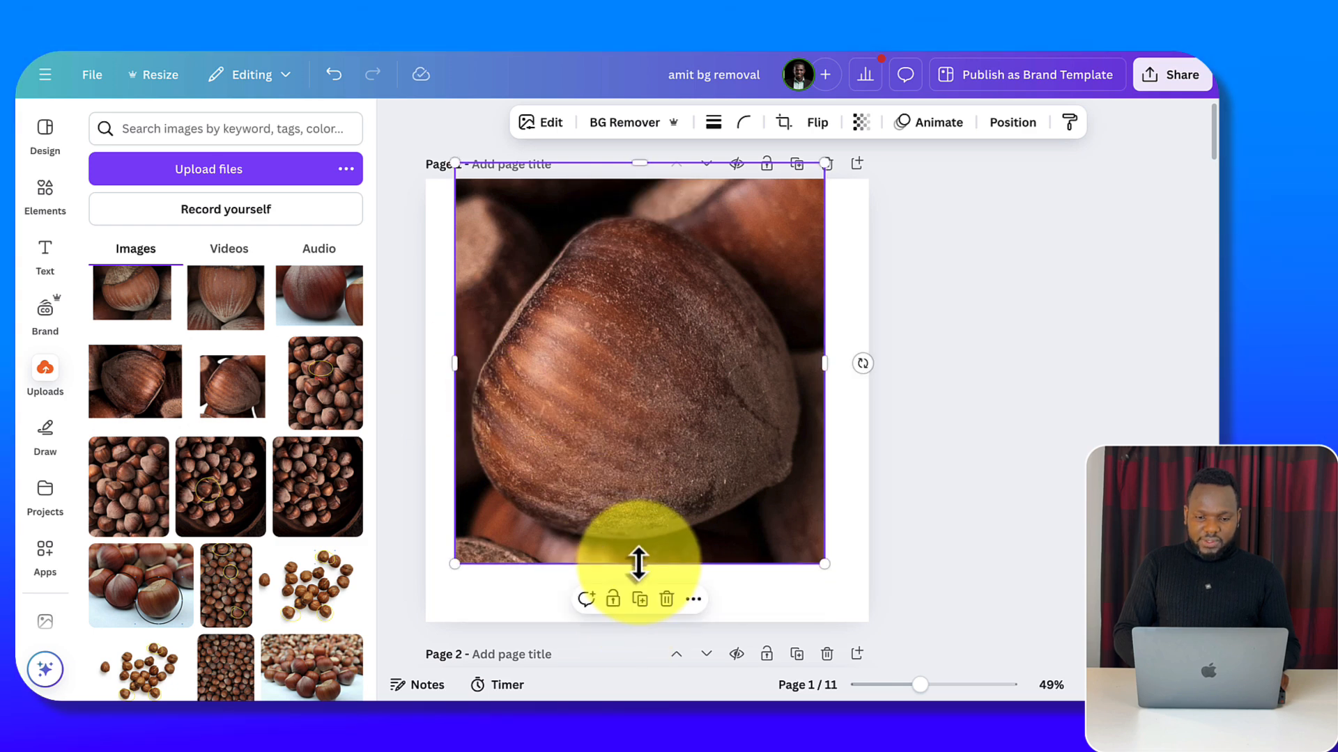
drag(635, 160, 639, 199)
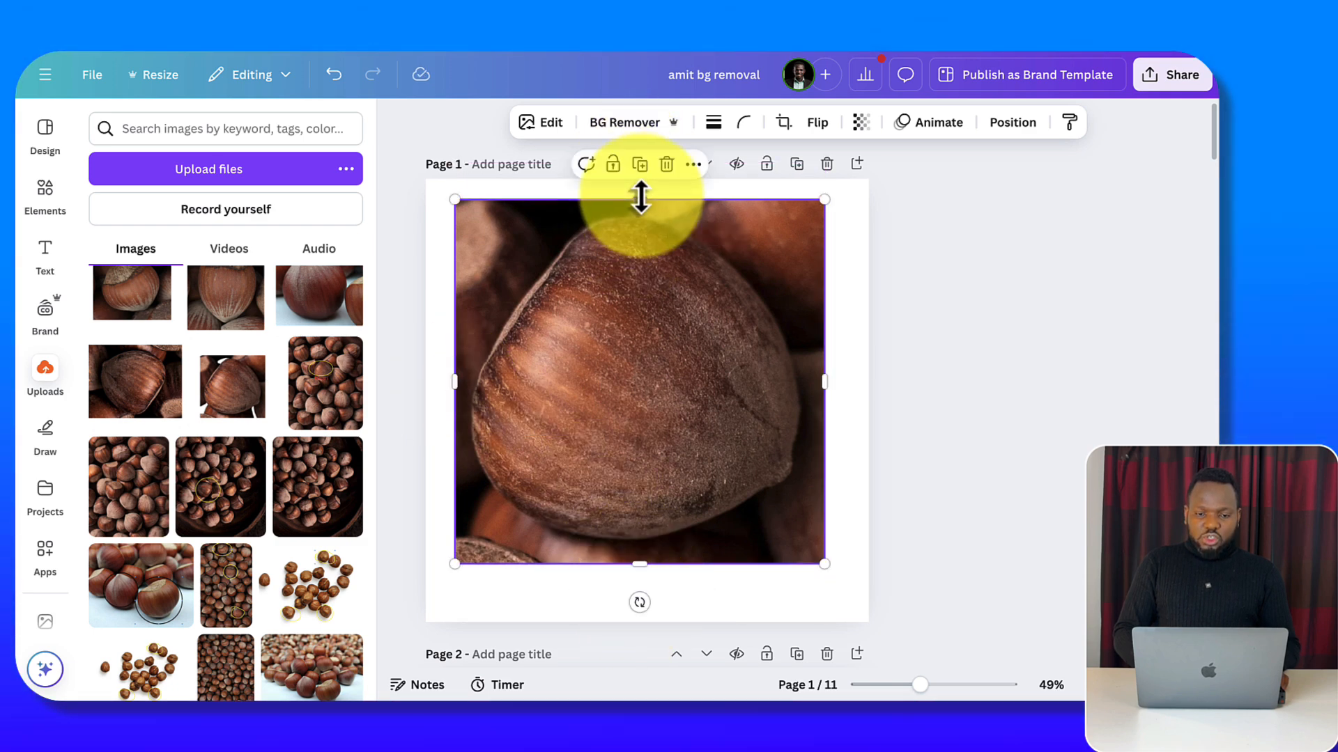
click(977, 286)
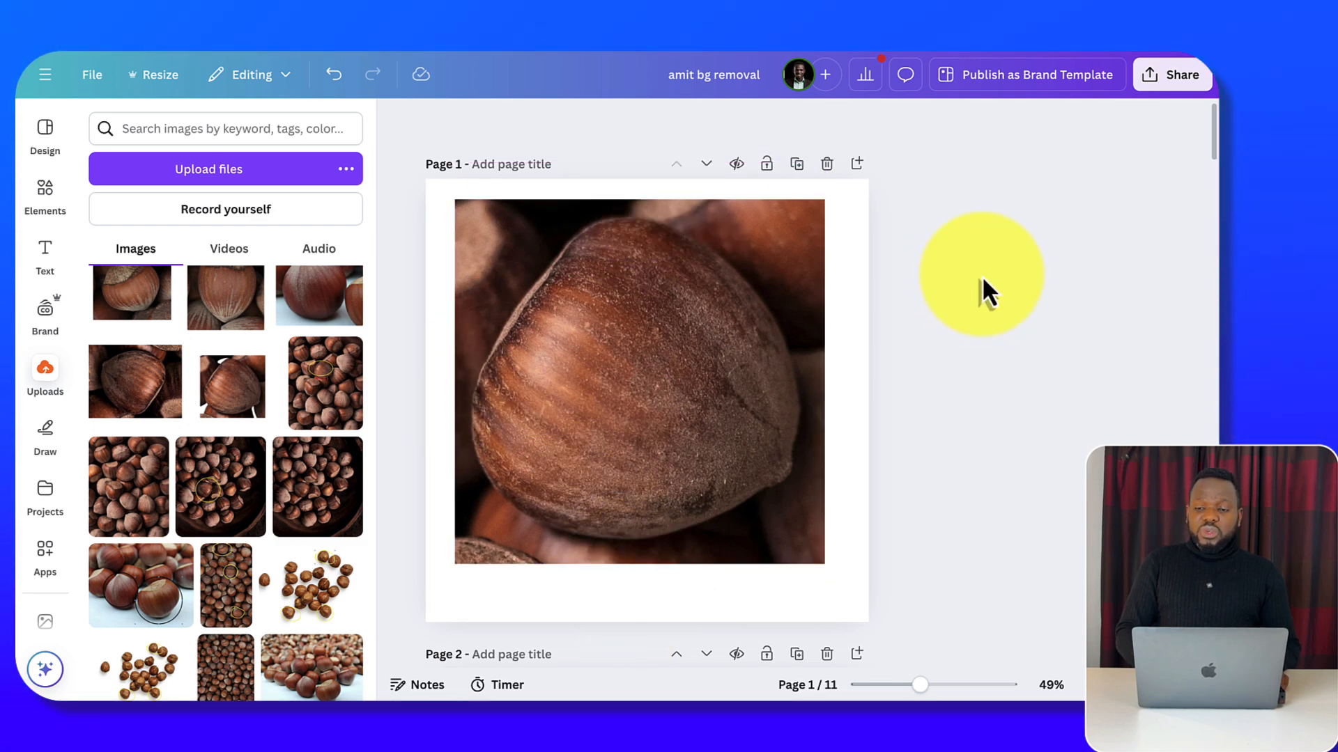
- Set up the design's download as a PNG at size 2 (2,160 × 2,160 px), limited to page 1
click(1162, 78)
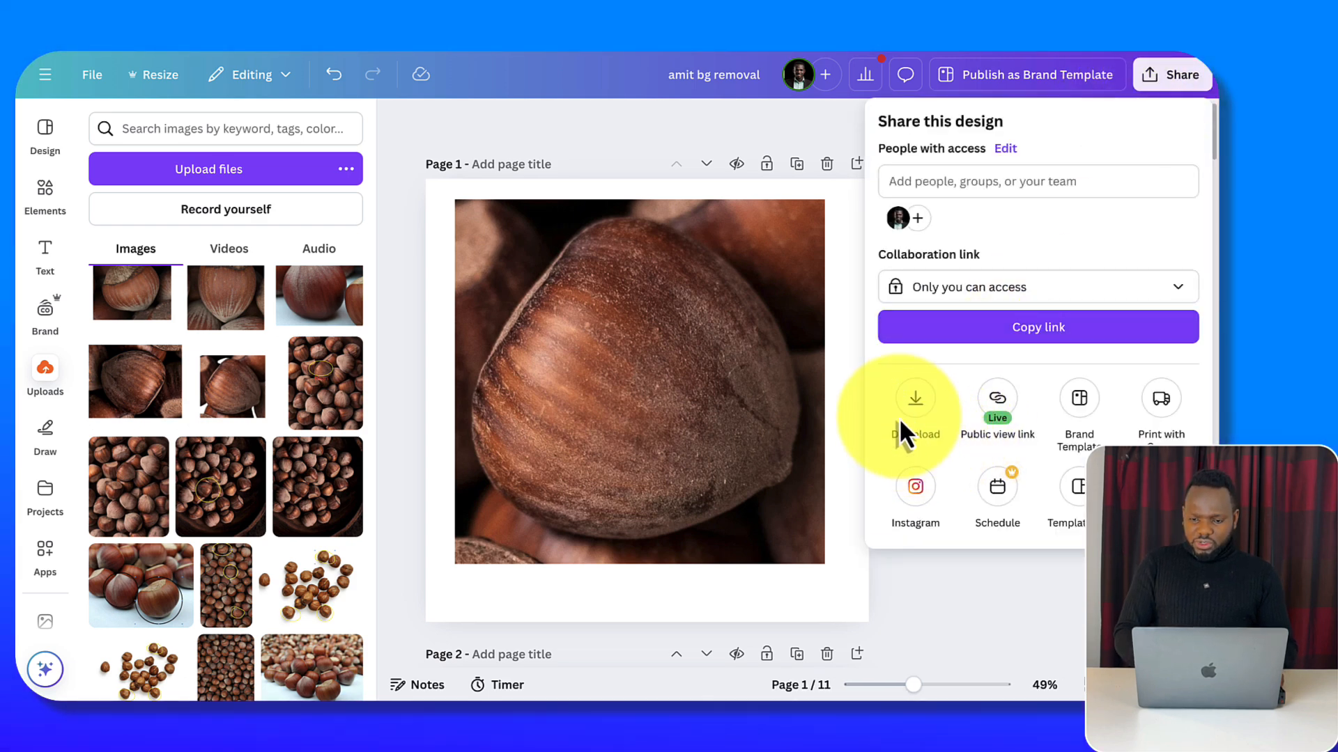
click(915, 403)
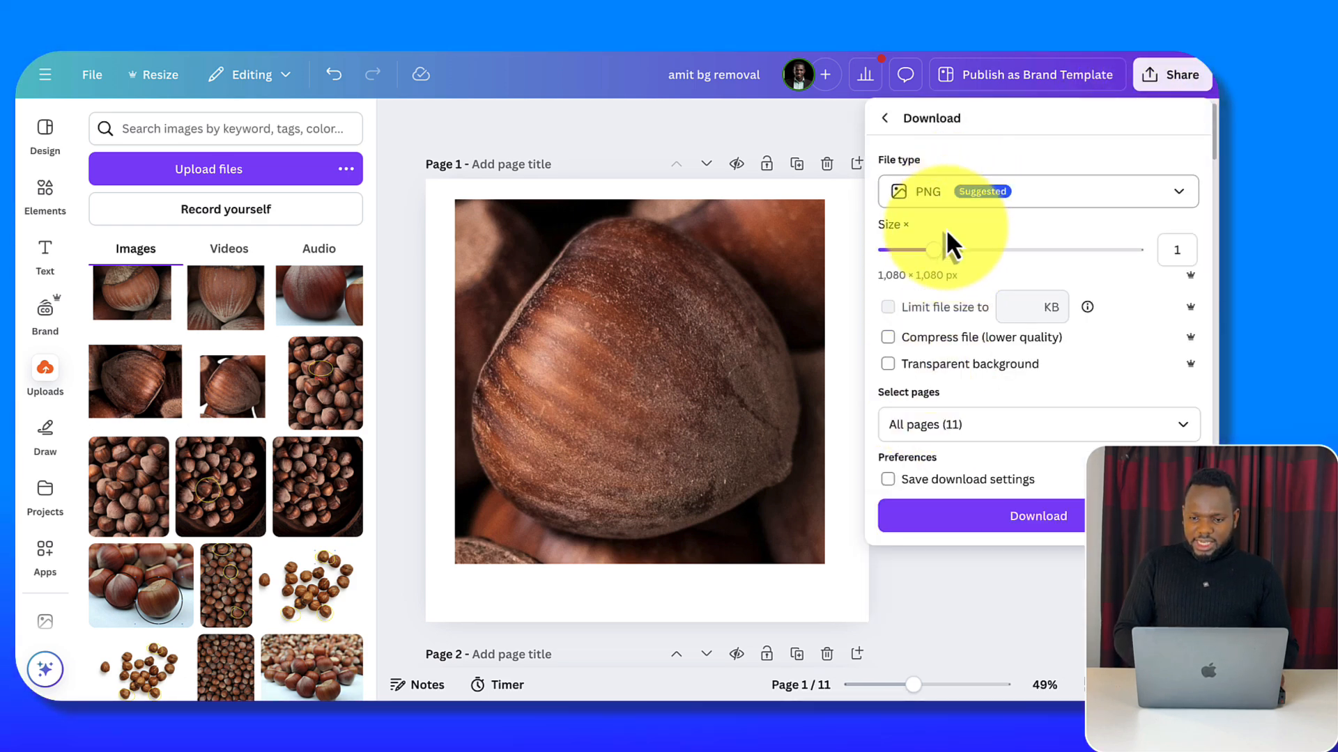
drag(934, 251, 1036, 253)
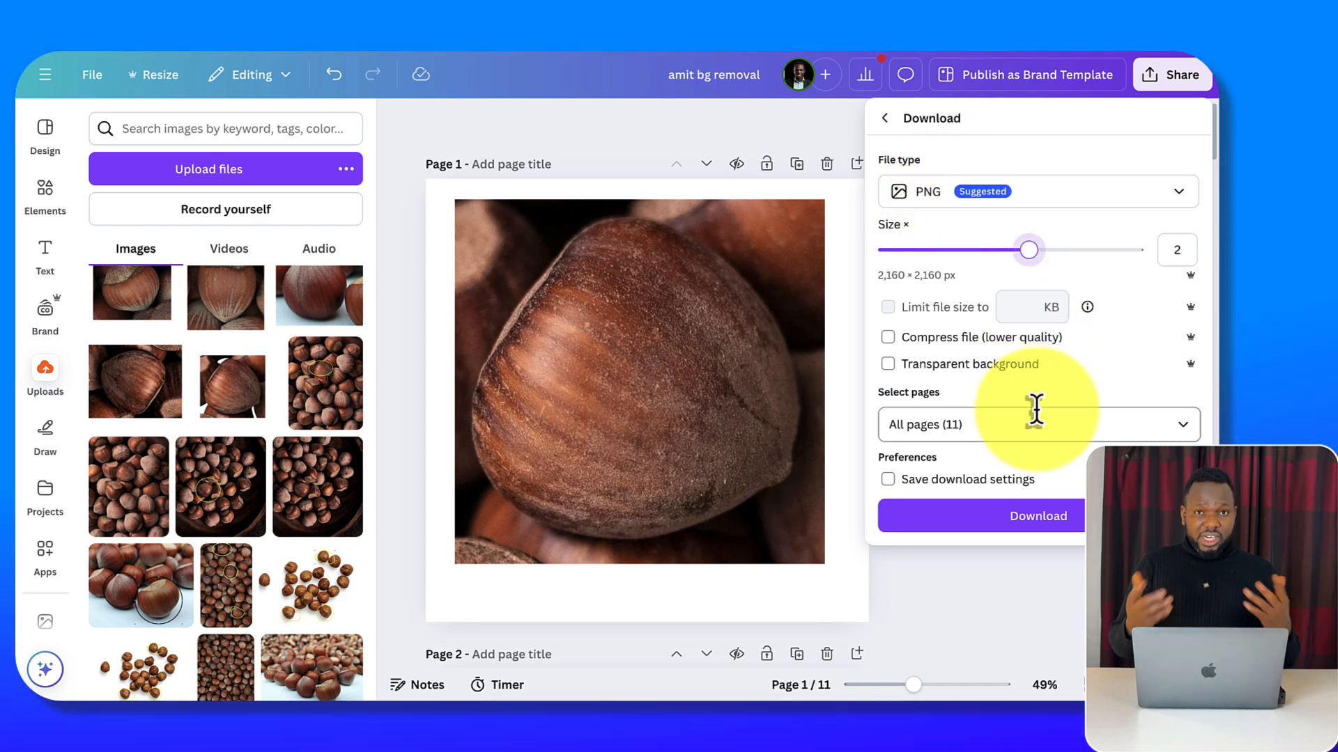
click(1018, 424)
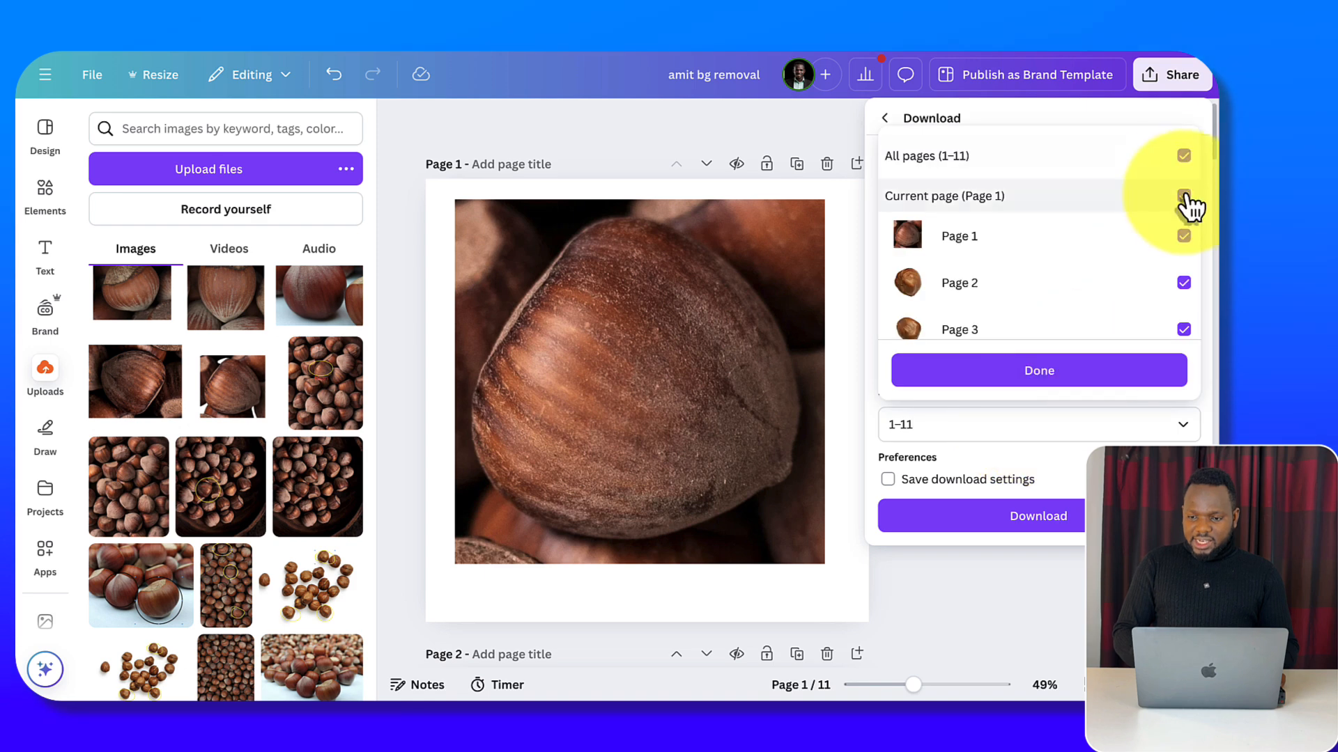
click(1183, 155)
click(1184, 235)
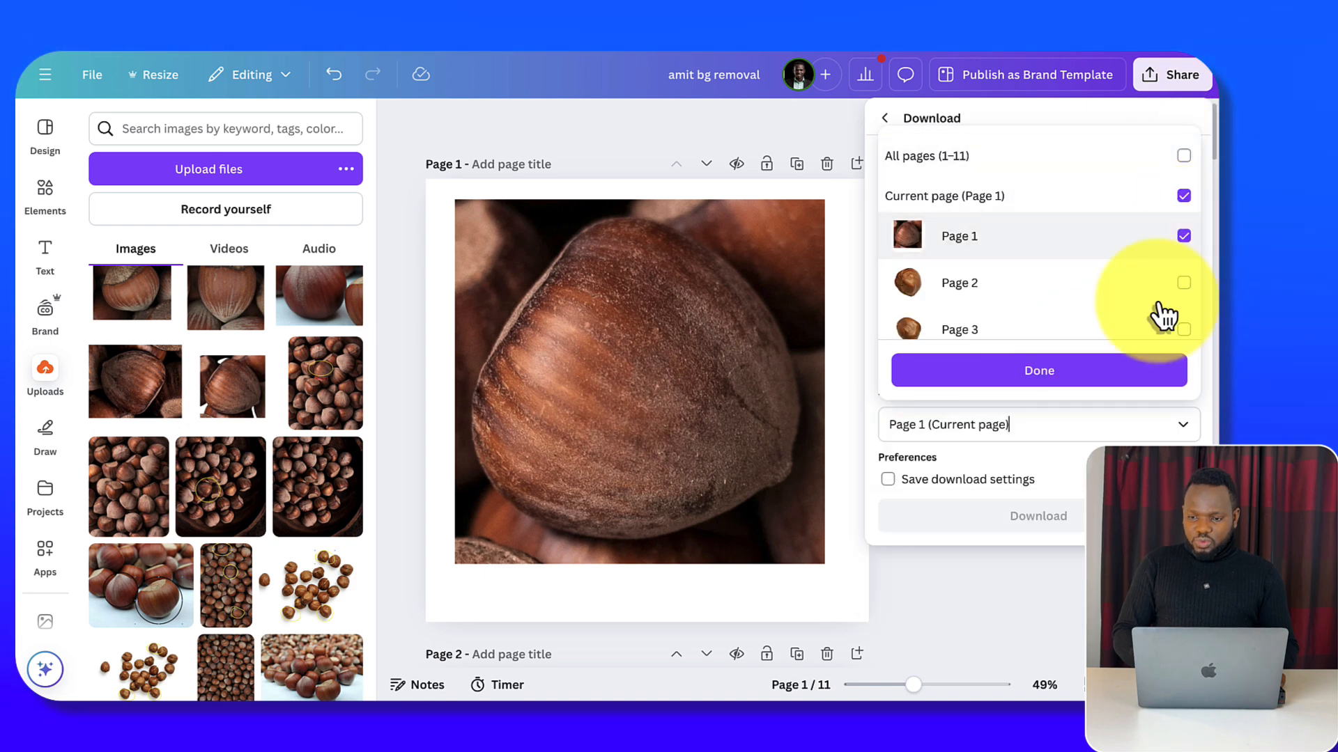
click(1050, 373)
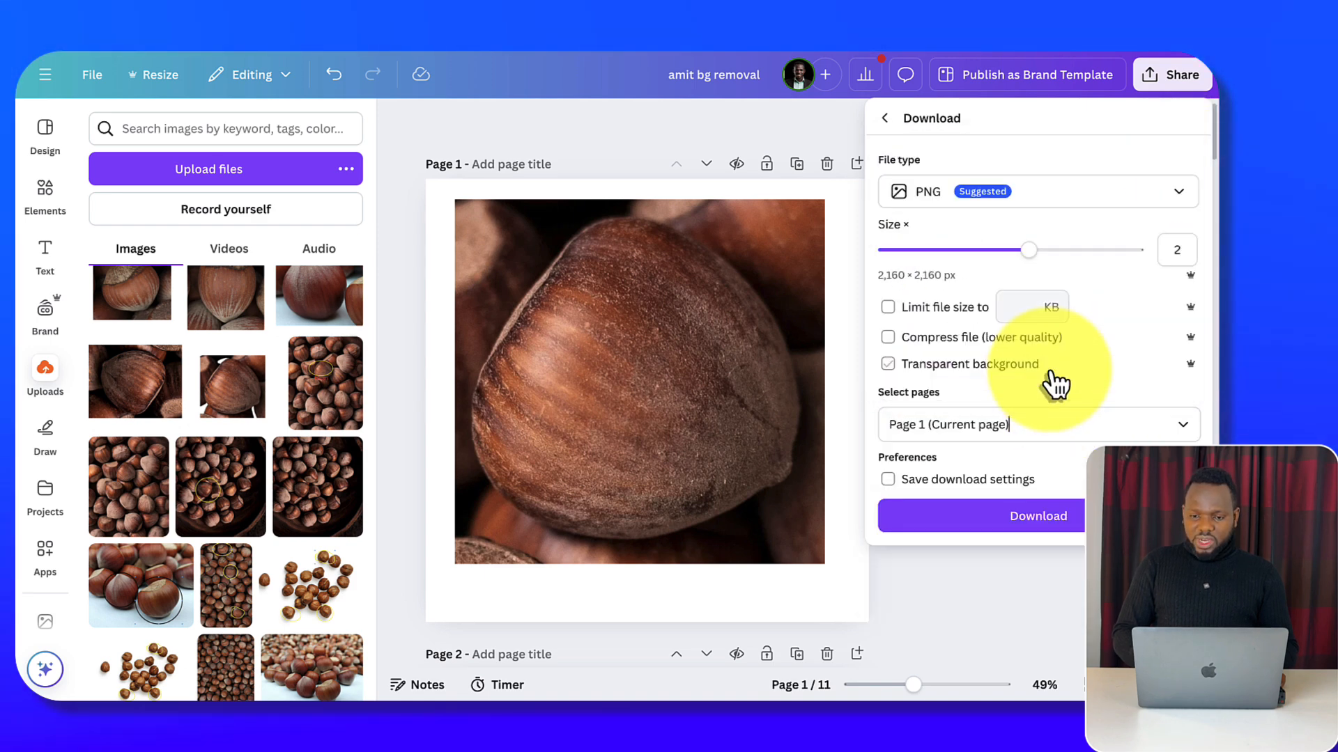
- Save page 1 as the PNG "amit bg removal" in the Fiverr BG Removal folder and place the downloaded image on page 1
click(1033, 519)
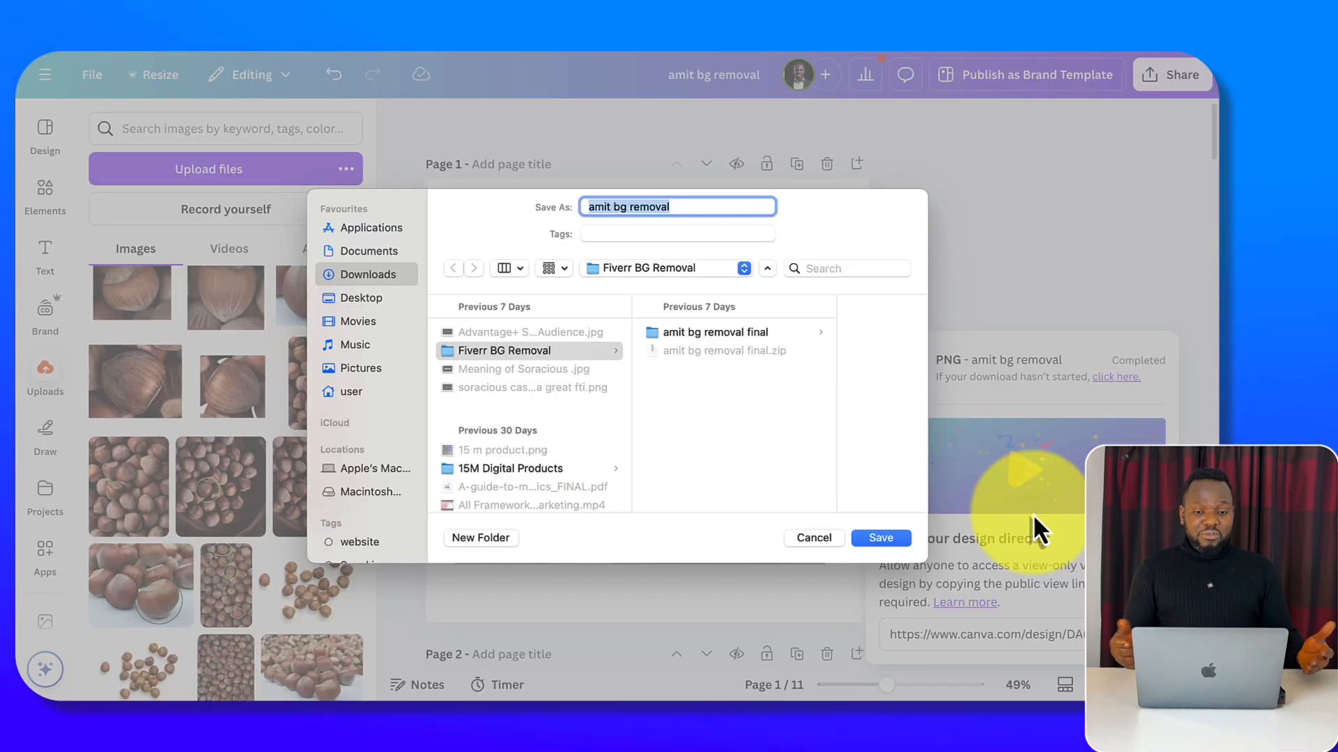
click(881, 538)
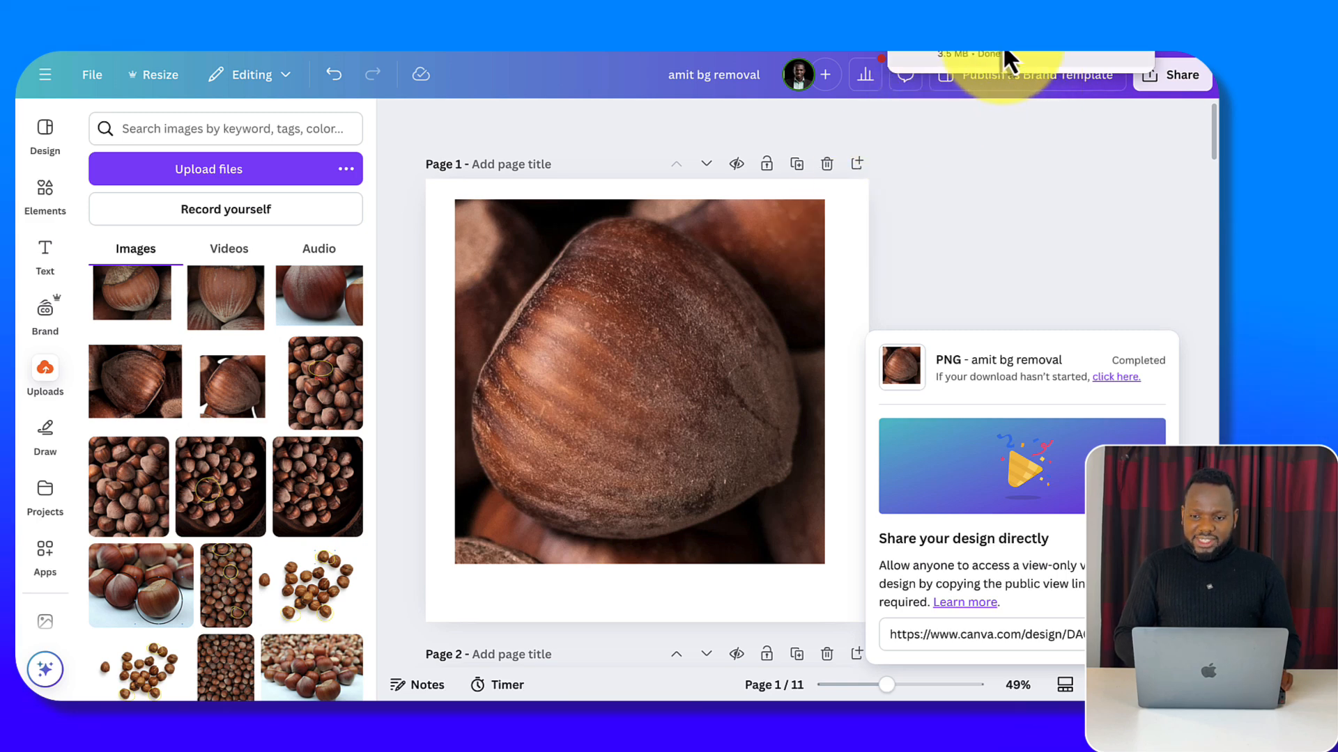
drag(1006, 57, 689, 343)
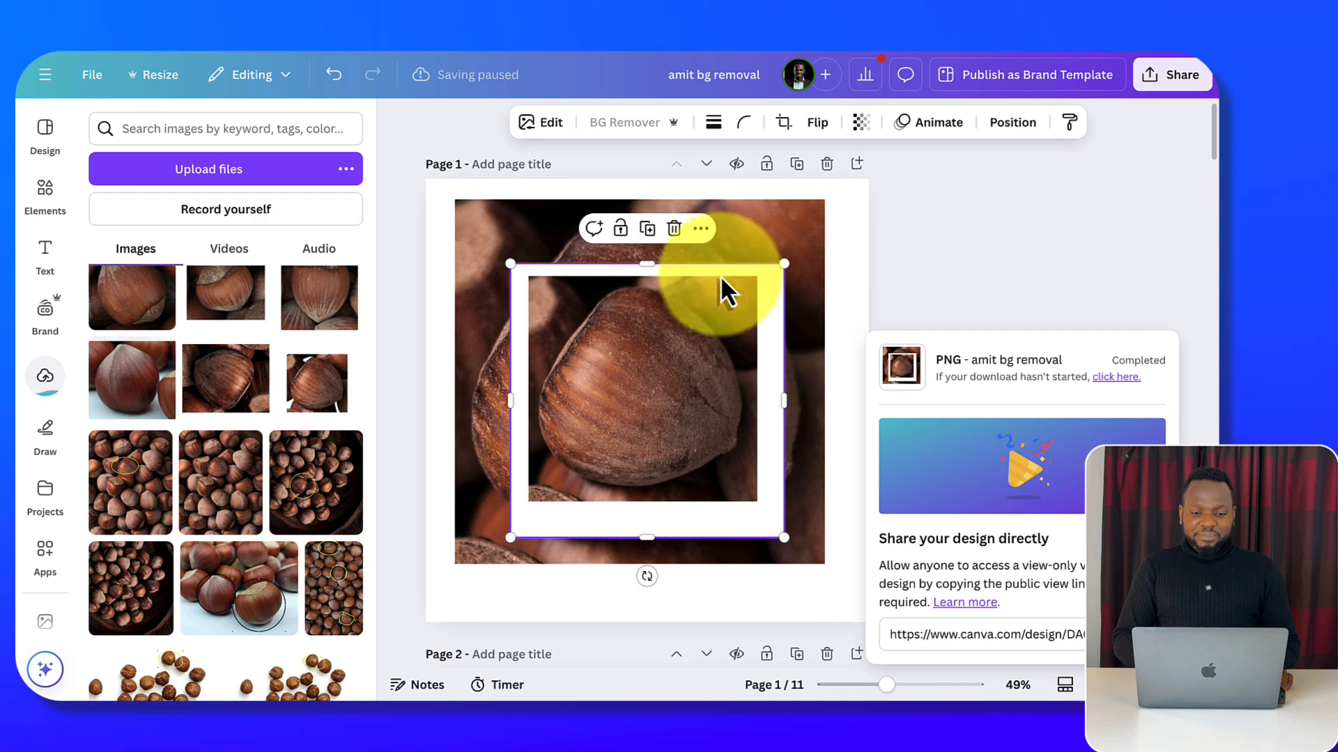
- Delete the original cropped nut photo and enlarge the newly placed flattened image to fill page 1
click(727, 217)
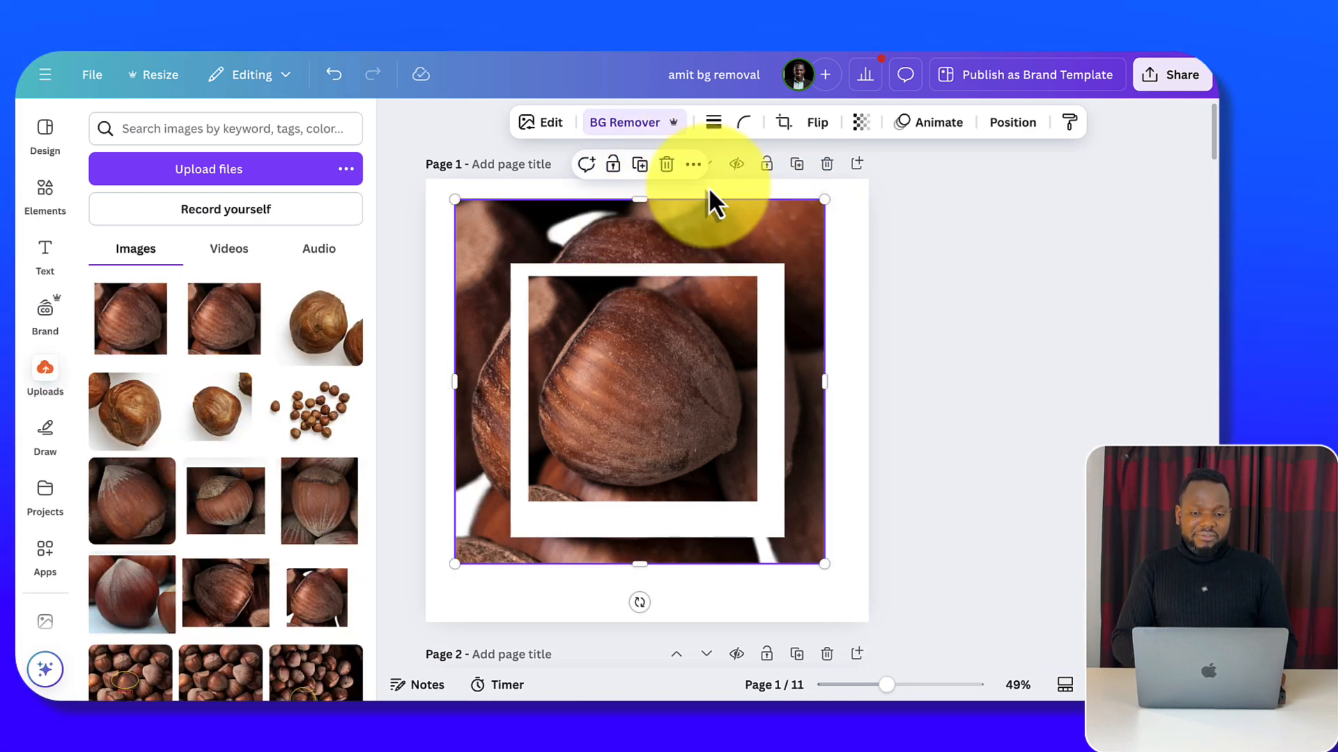
click(667, 165)
click(624, 371)
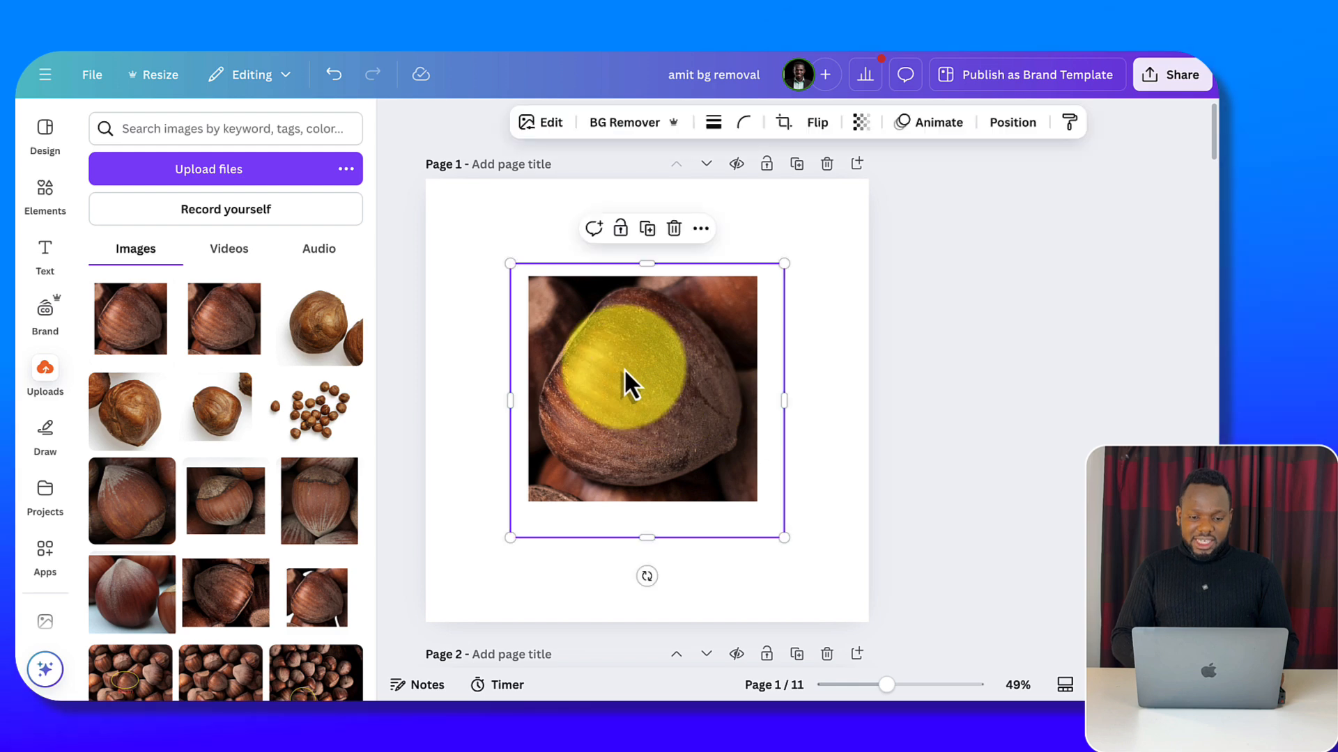
drag(784, 538, 892, 597)
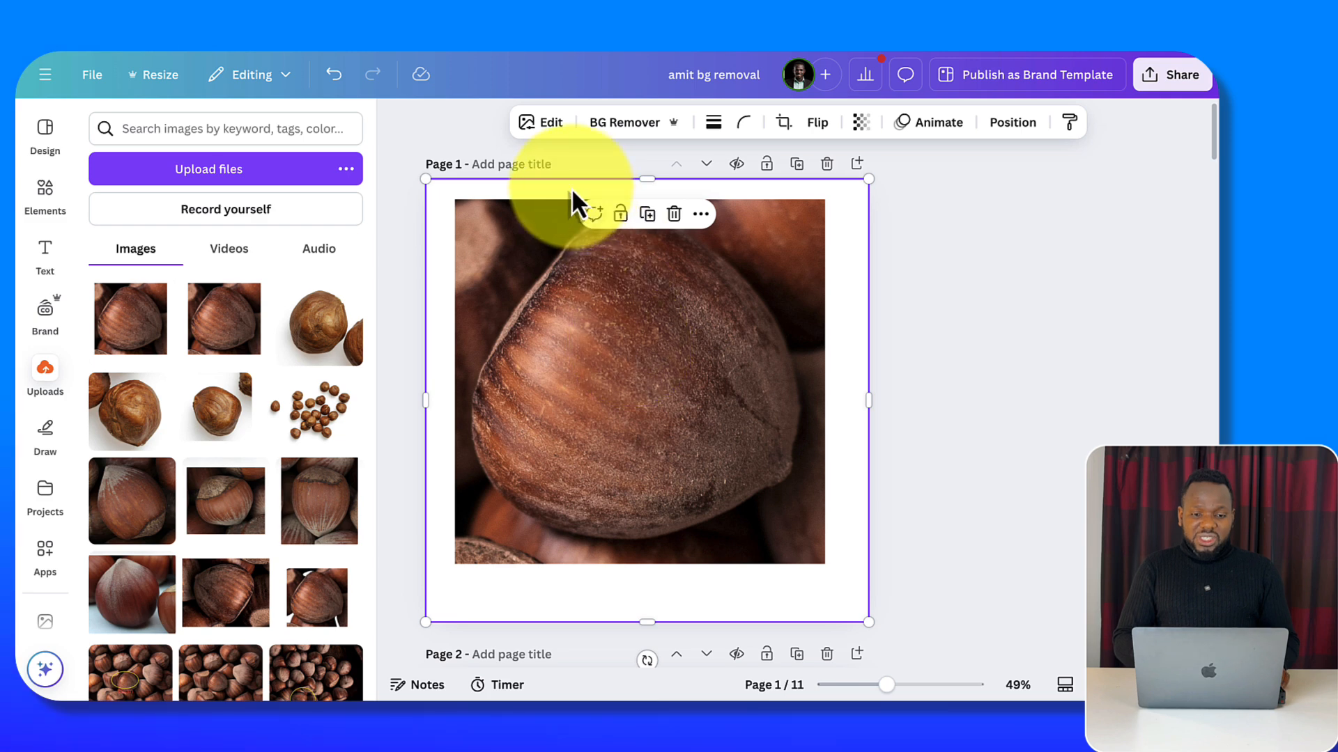
- Separate the large central nut from the page 1 image with Magic Grab, selecting it in Click mode
click(548, 132)
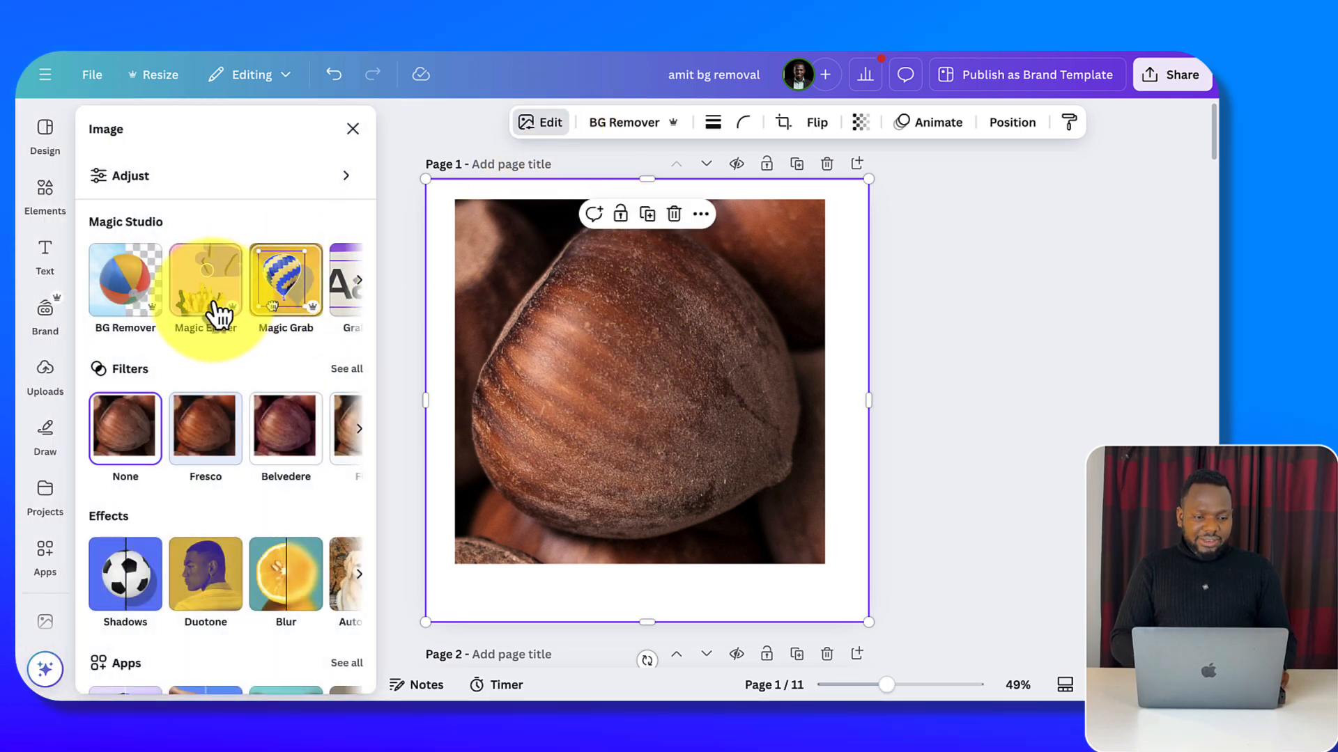
click(282, 278)
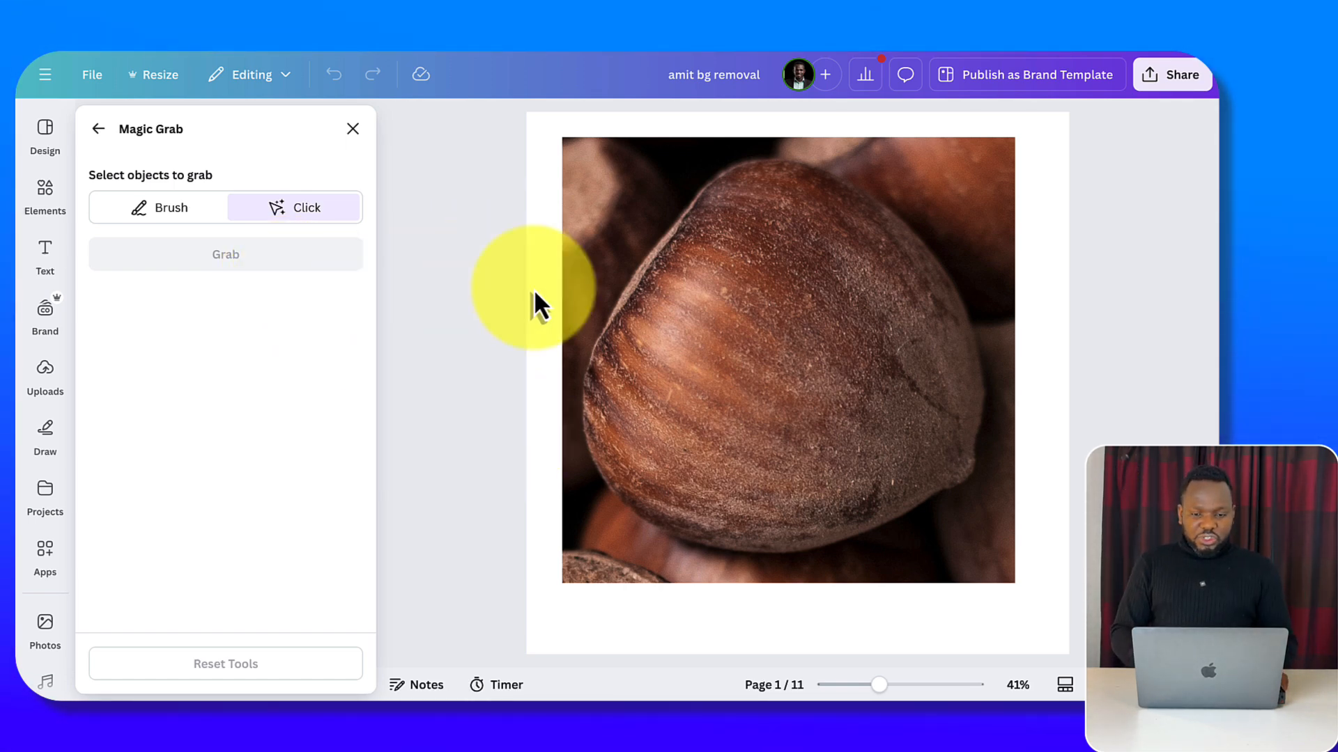
click(810, 338)
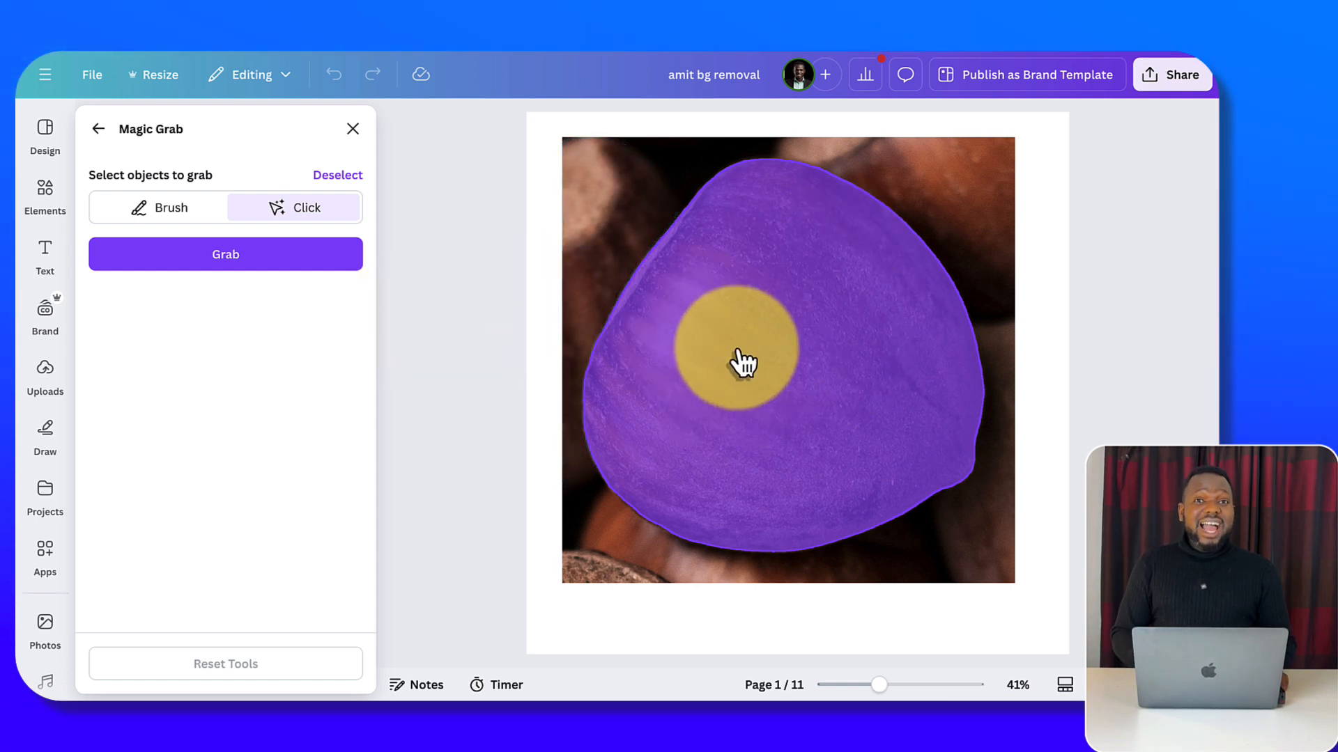
click(228, 256)
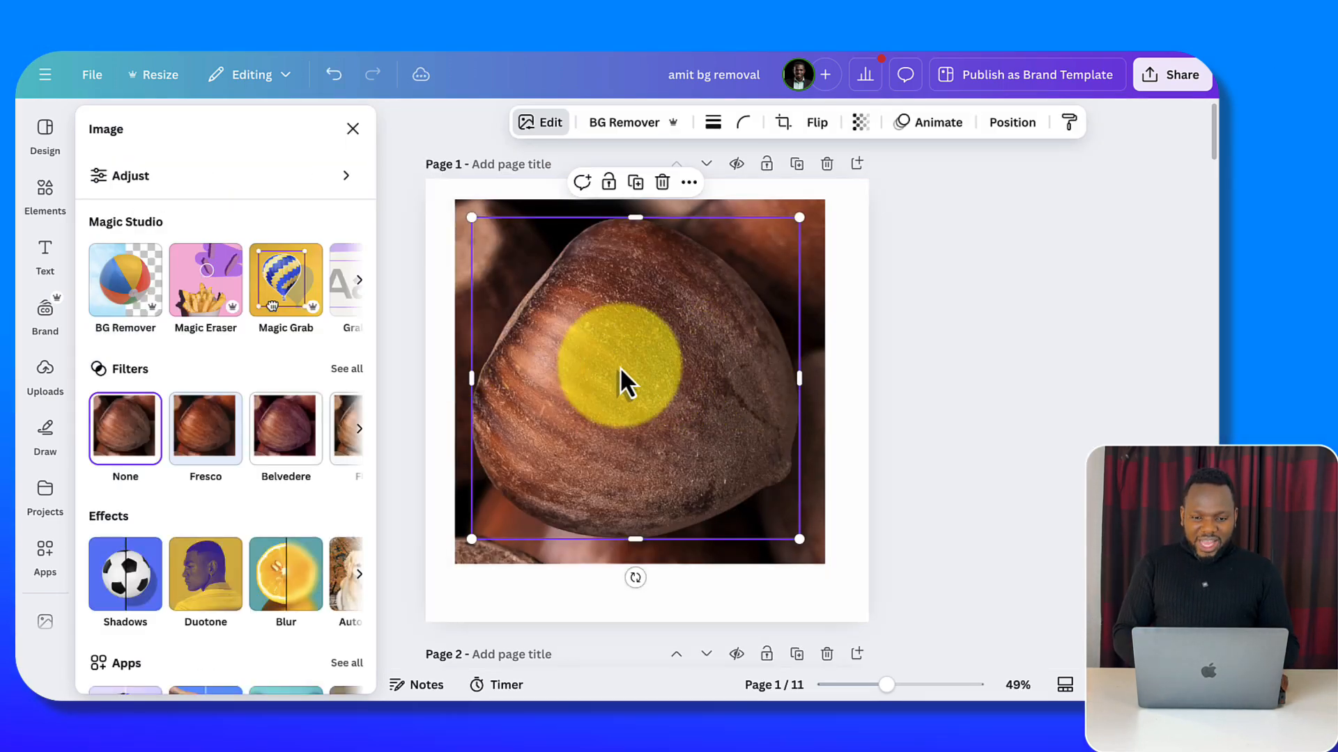
- Shift the grabbed nut slightly and delete the background image behind it
mouse_move(620, 368)
mouse_down()
mouse_move(597, 463)
mouse_move(573, 316)
mouse_move(707, 346)
mouse_move(621, 397)
mouse_move(633, 362)
mouse_move(642, 373)
mouse_up()
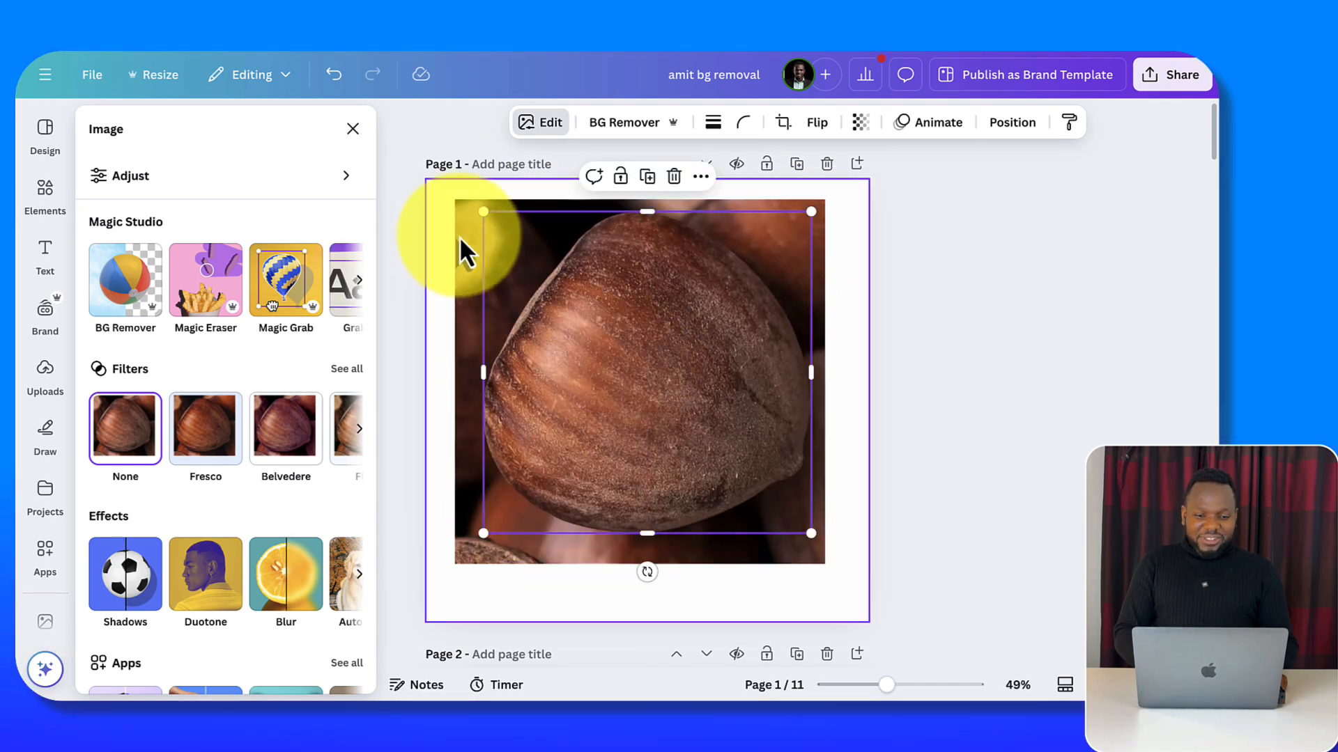
click(459, 236)
key(Delete)
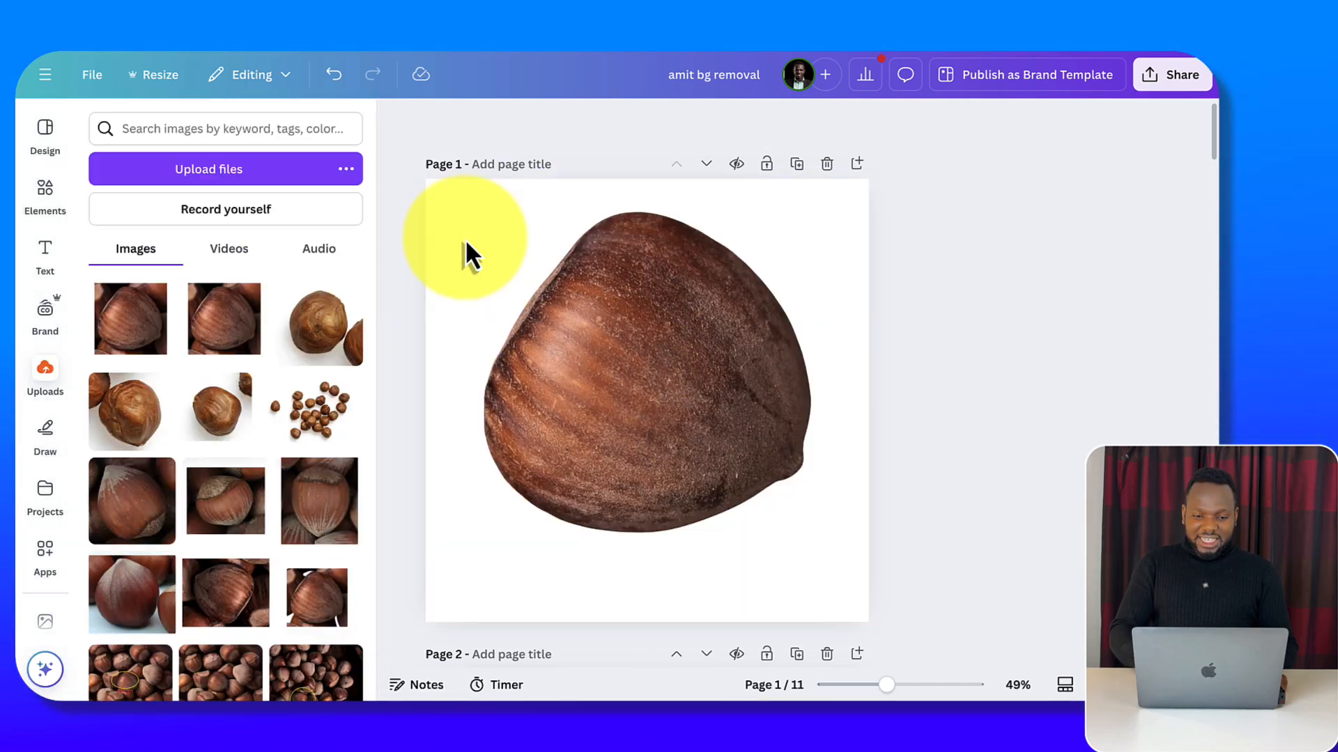
- Apply BG Remover to the isolated nut on page 1 and deselect it
click(499, 271)
click(454, 240)
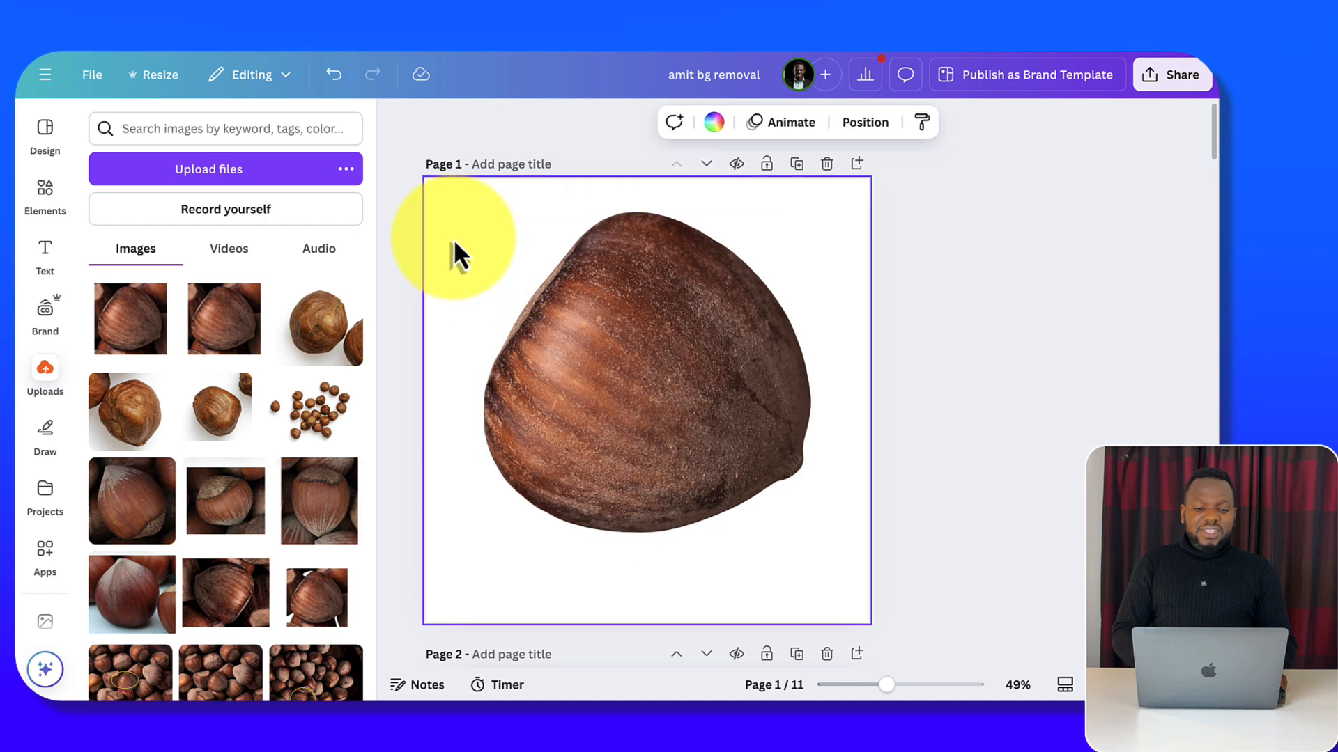
click(592, 307)
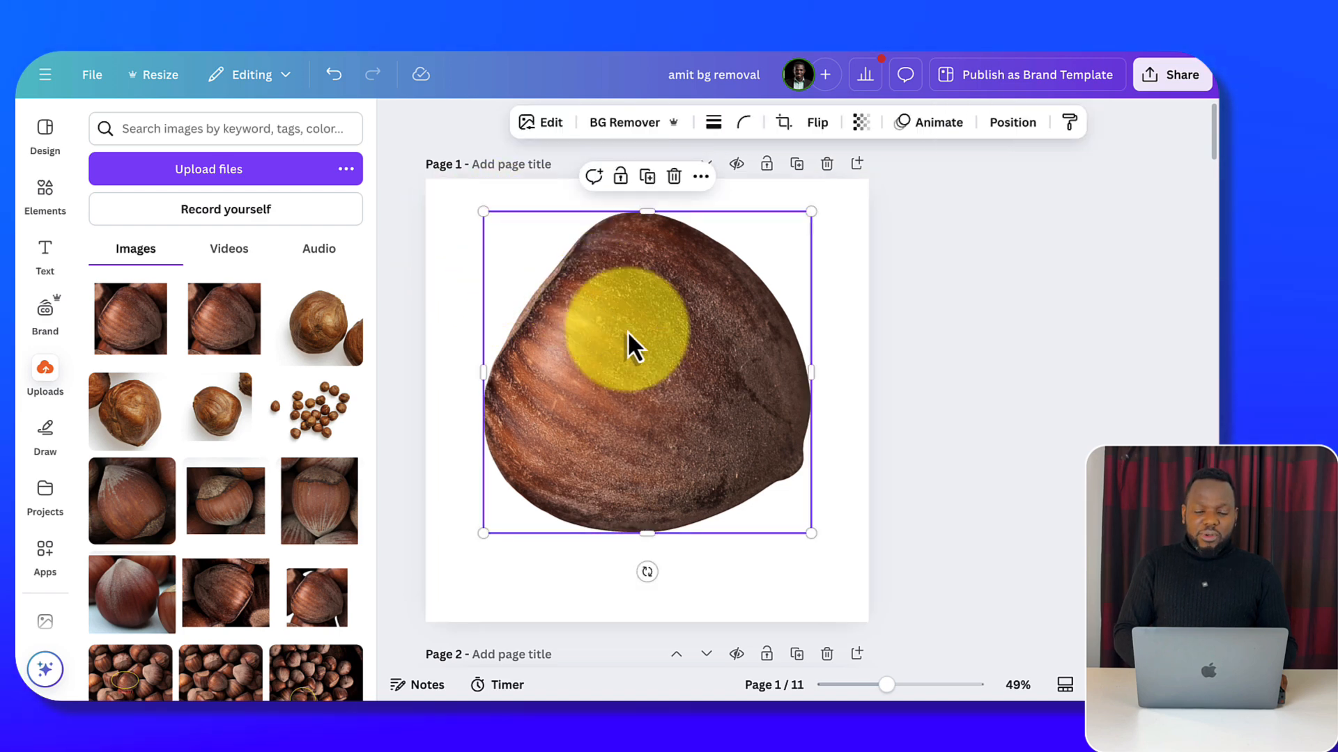
click(619, 124)
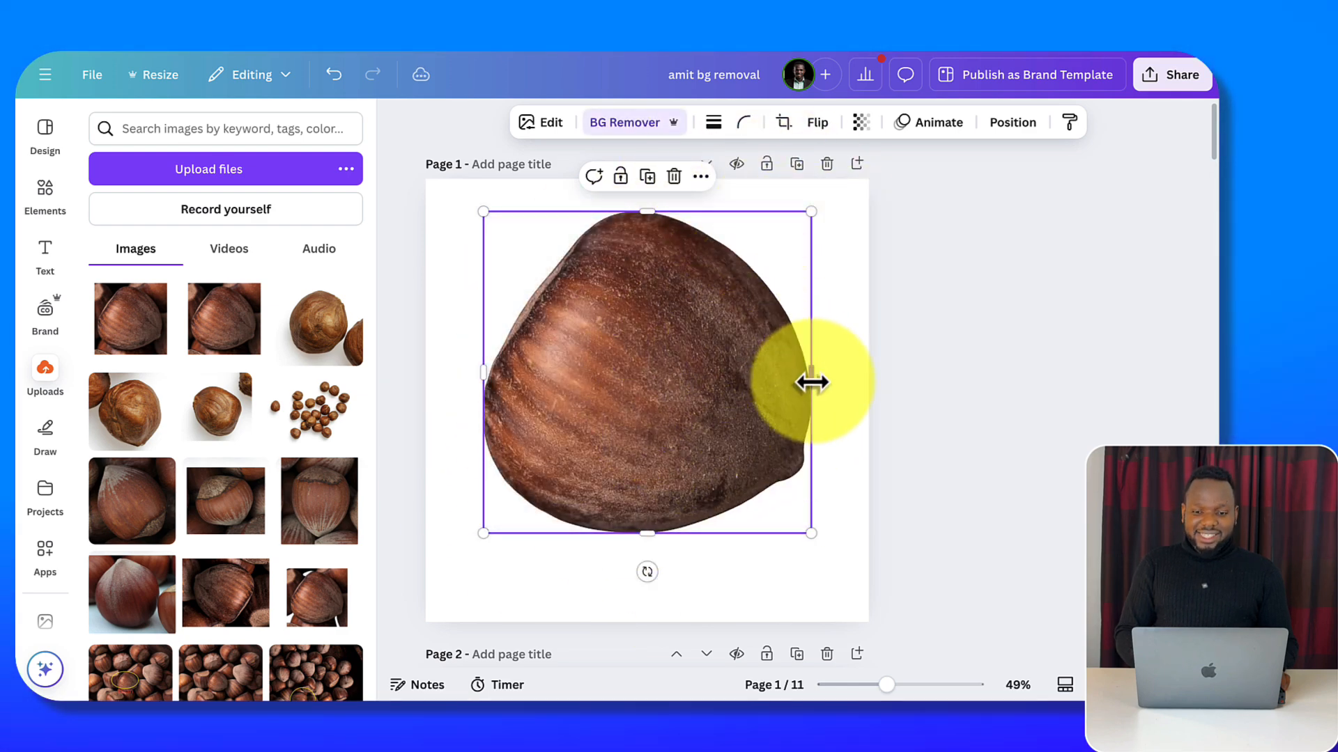
click(984, 379)
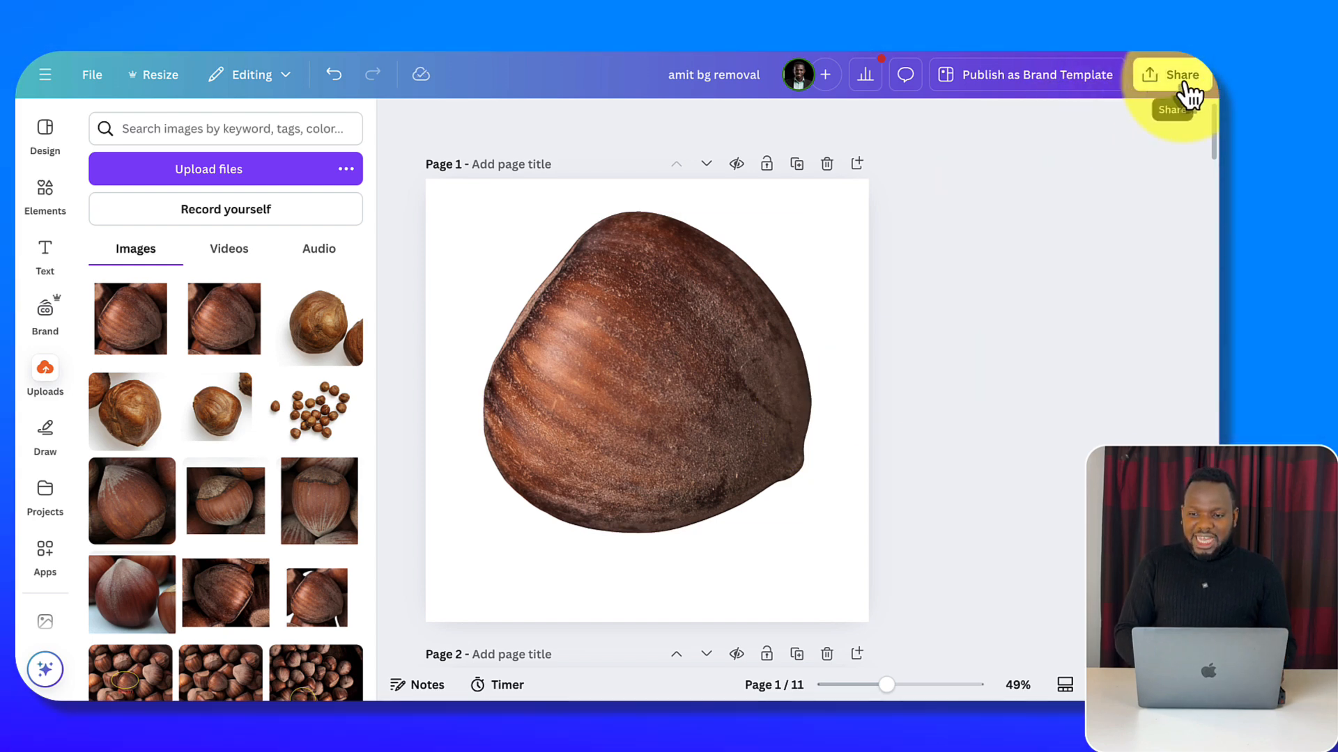
- Set up a PNG download at size 2 (2,160 × 2,160 px) with a transparent background, and close the download settings
click(1185, 78)
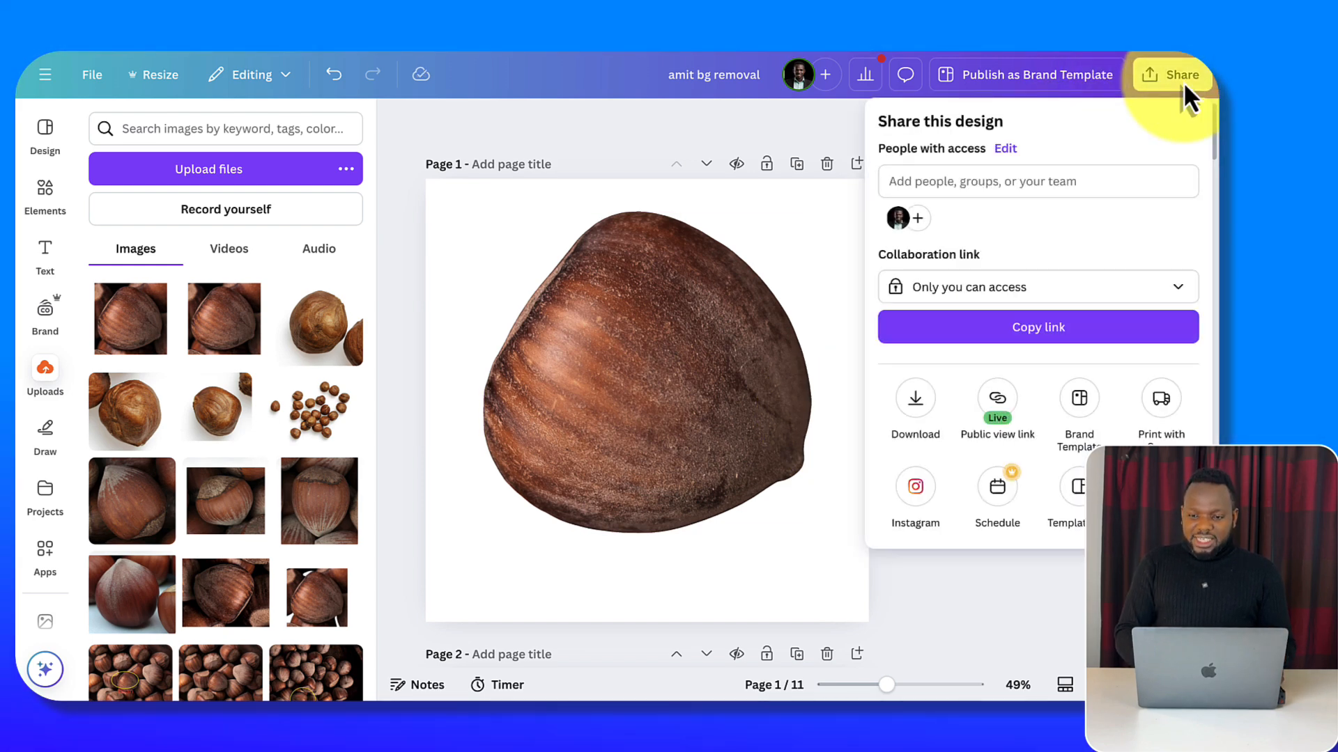
click(916, 402)
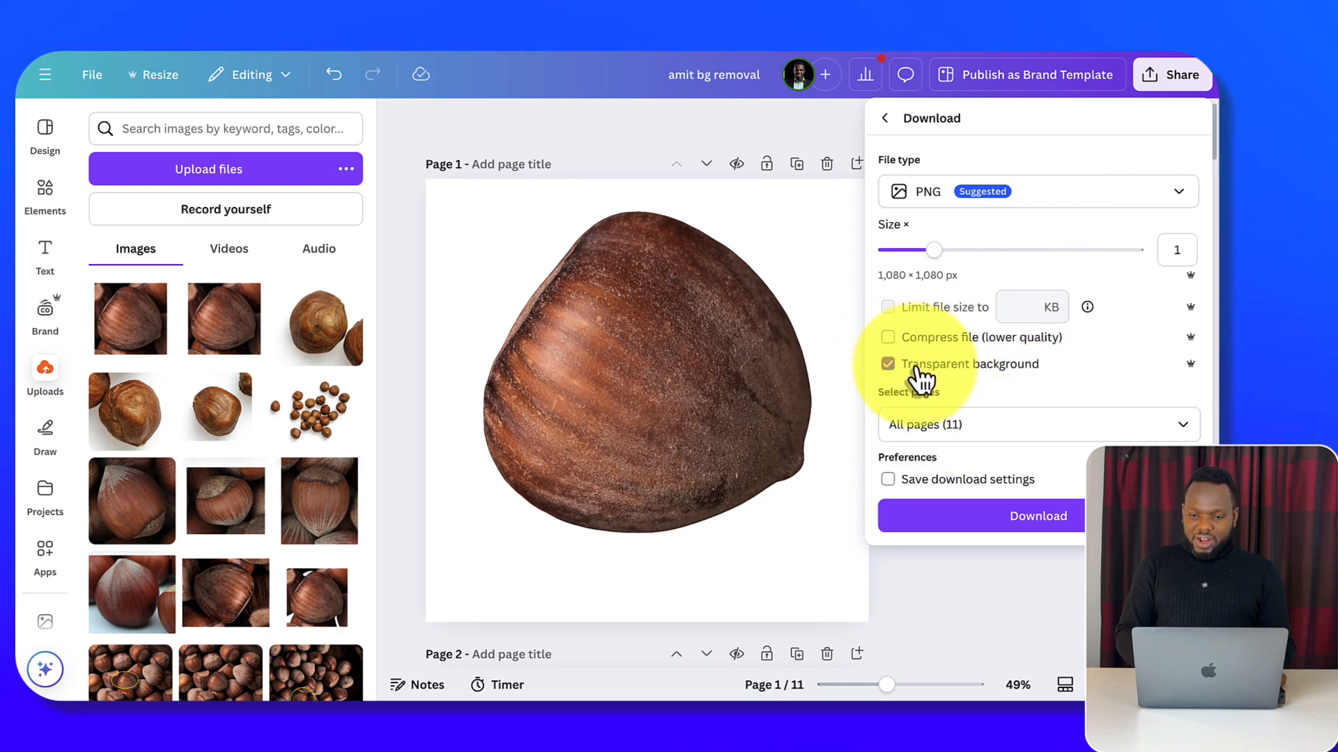
drag(934, 251, 1030, 251)
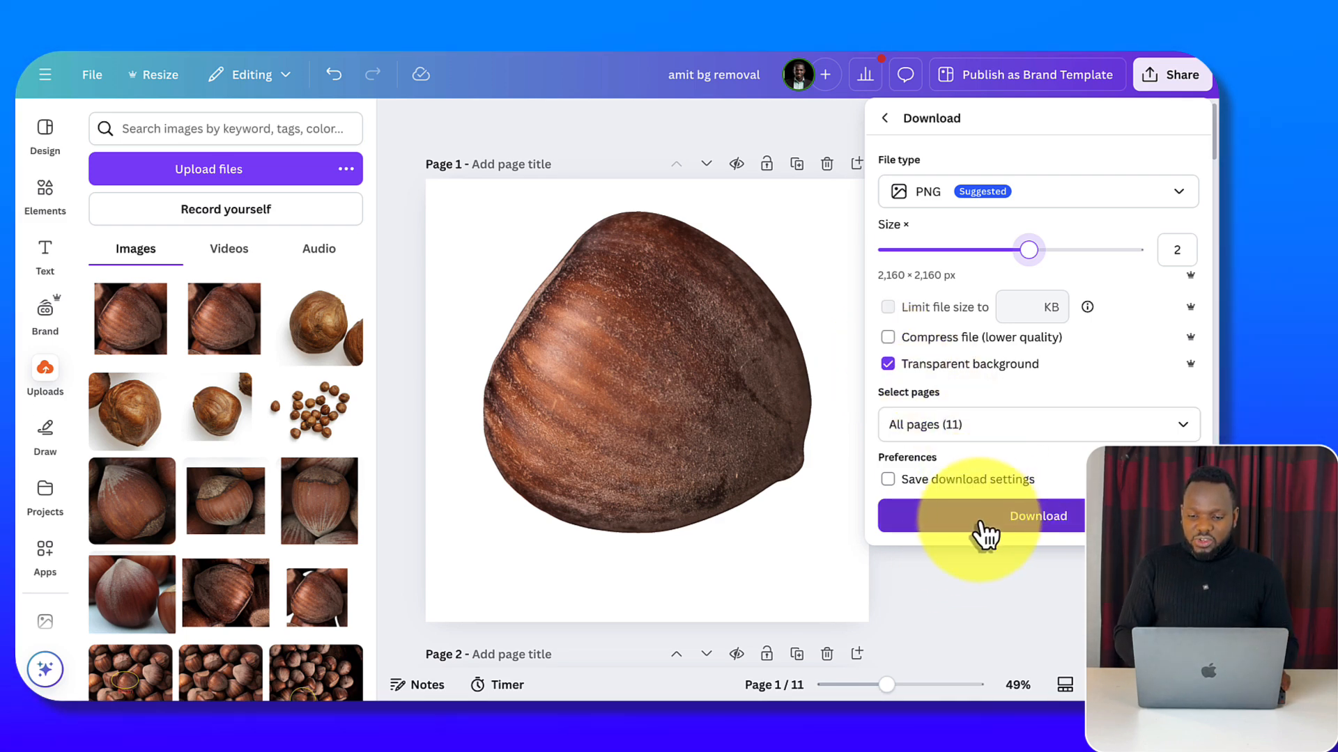
click(679, 129)
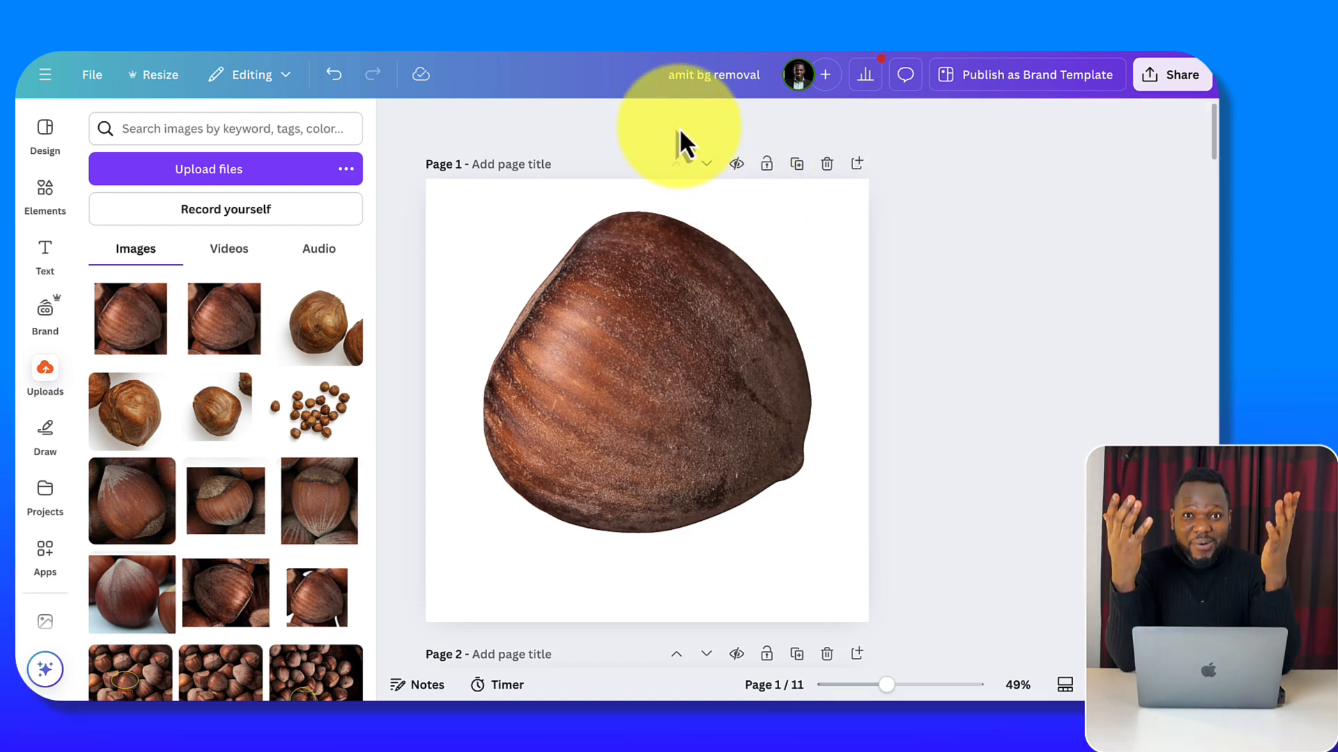